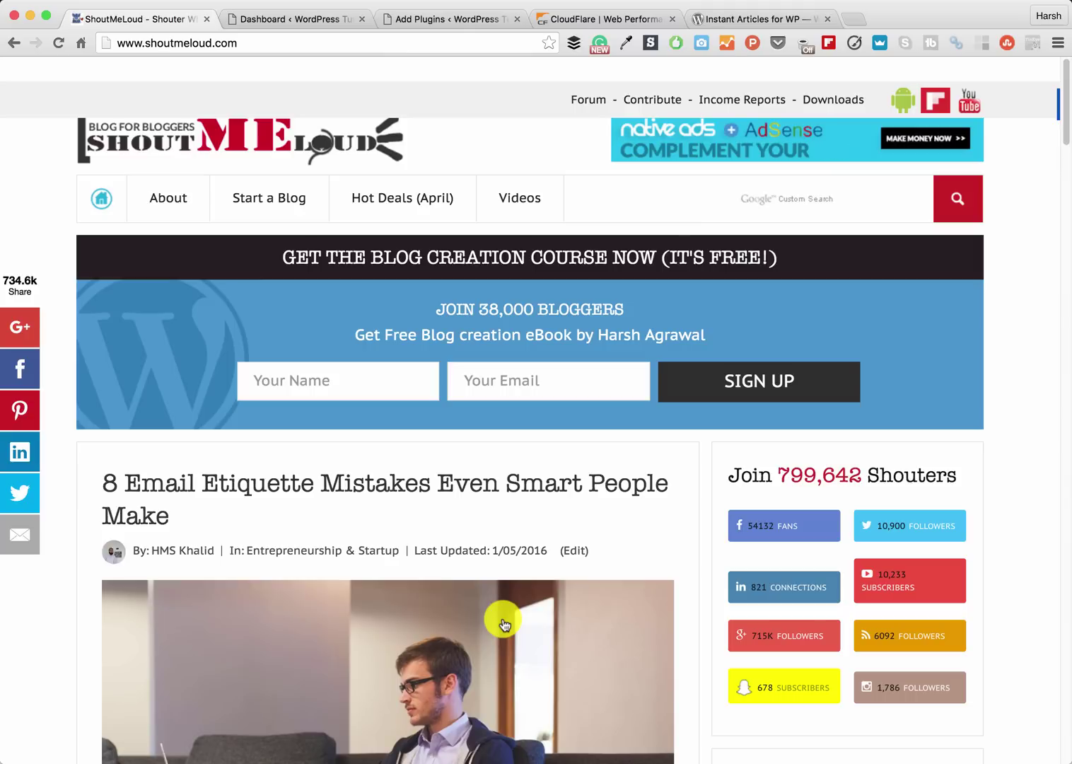
- Switch from the ShoutMeLoud article to the WordPress Tutorials admin Dashboard
{"action": "left_click", "coordinate": [292, 21]}
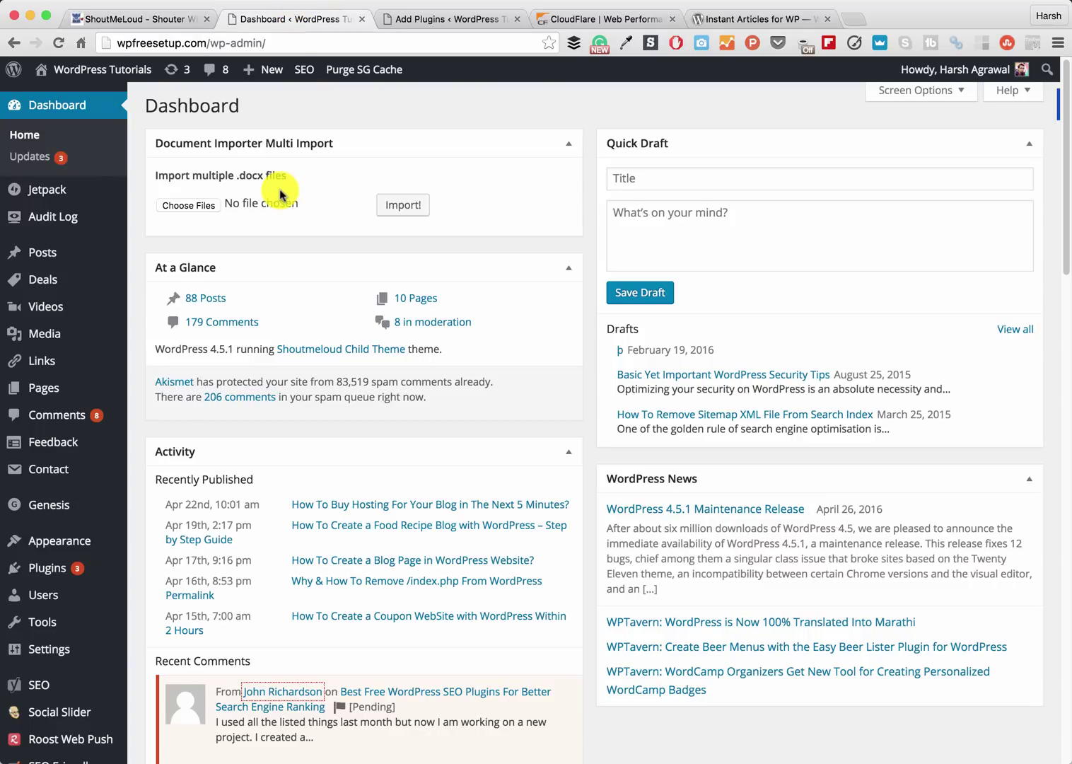
- Review the Instant Articles for WP description and authors on WordPress.org, then return to the search results
{"action": "left_click", "coordinate": [427, 23]}
{"action": "left_click", "coordinate": [718, 19]}
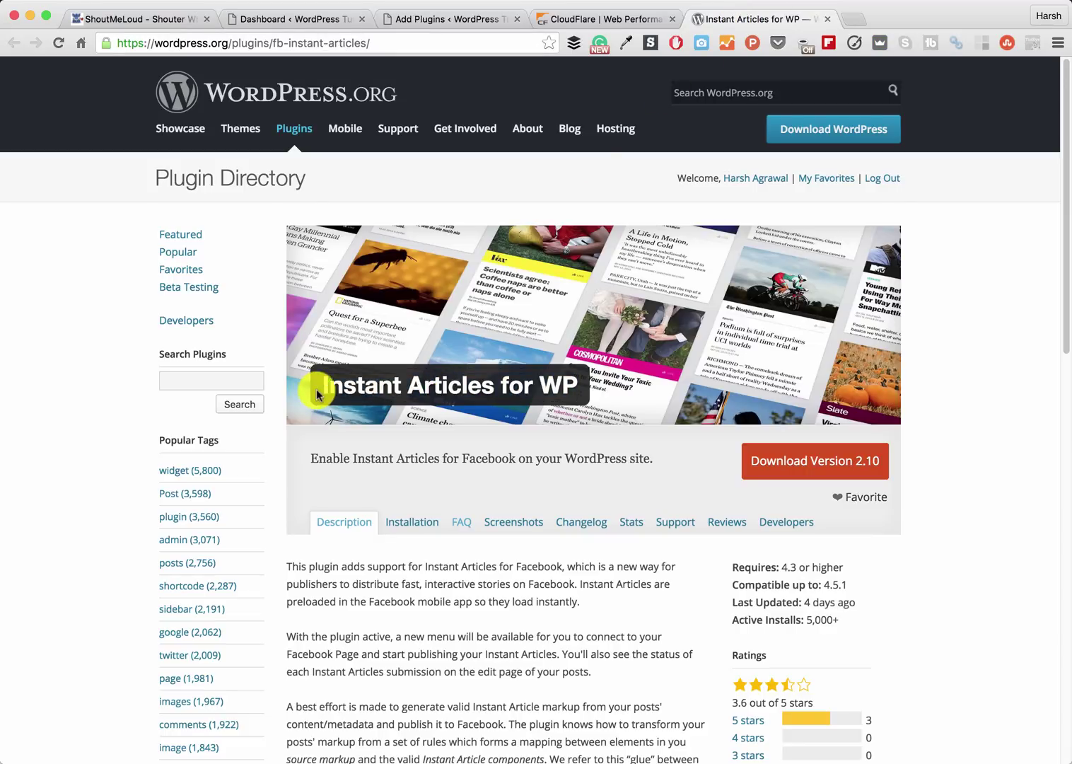
{"action": "scroll", "coordinate": [545, 540], "scroll_direction": "down", "scroll_amount": 2}
{"action": "scroll", "coordinate": [545, 541], "scroll_direction": "down", "scroll_amount": 2}
{"action": "scroll", "coordinate": [544, 541], "scroll_direction": "down", "scroll_amount": 5}
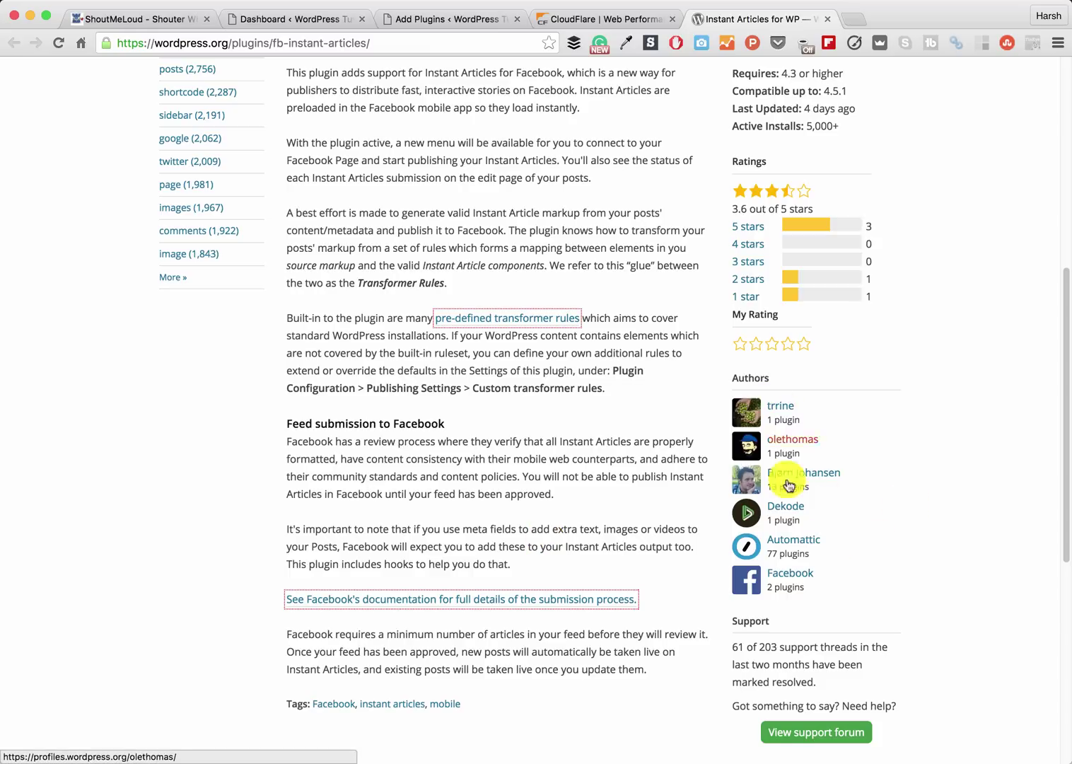
{"action": "left_click_drag", "start_coordinate": [846, 538], "coordinate": [766, 575]}
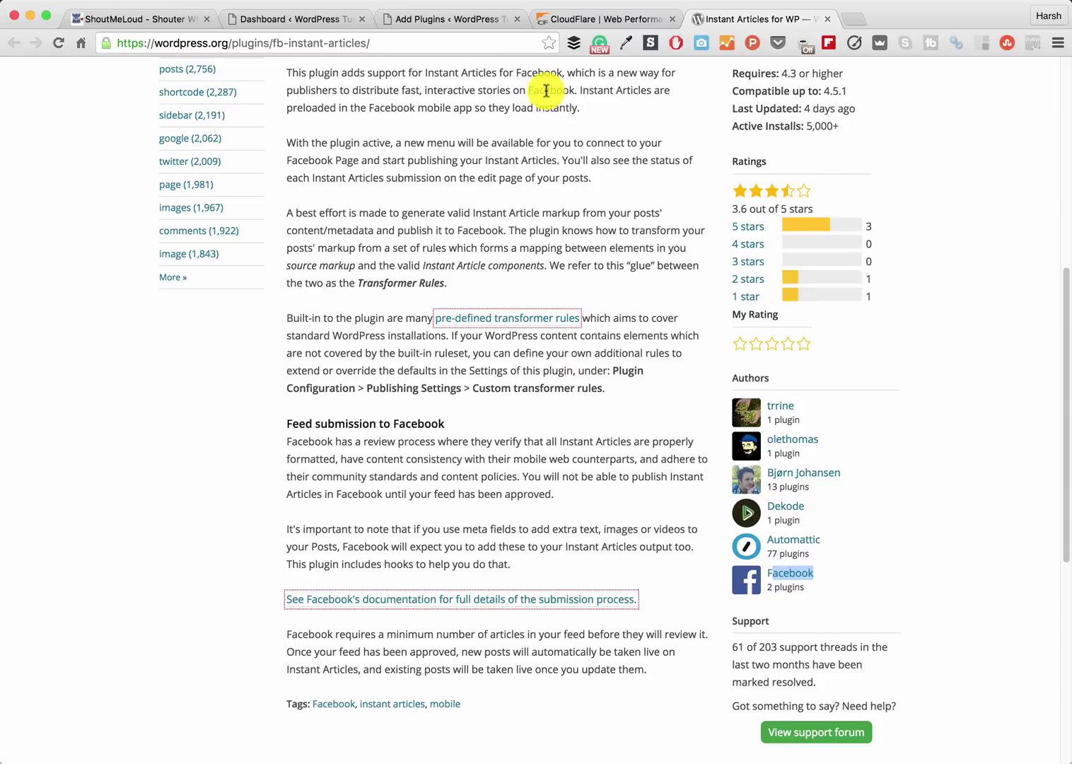
{"action": "left_click", "coordinate": [427, 27]}
- Install and activate Instant Articles for WP, then go to its Instant Articles settings page
{"action": "left_click", "coordinate": [877, 204]}
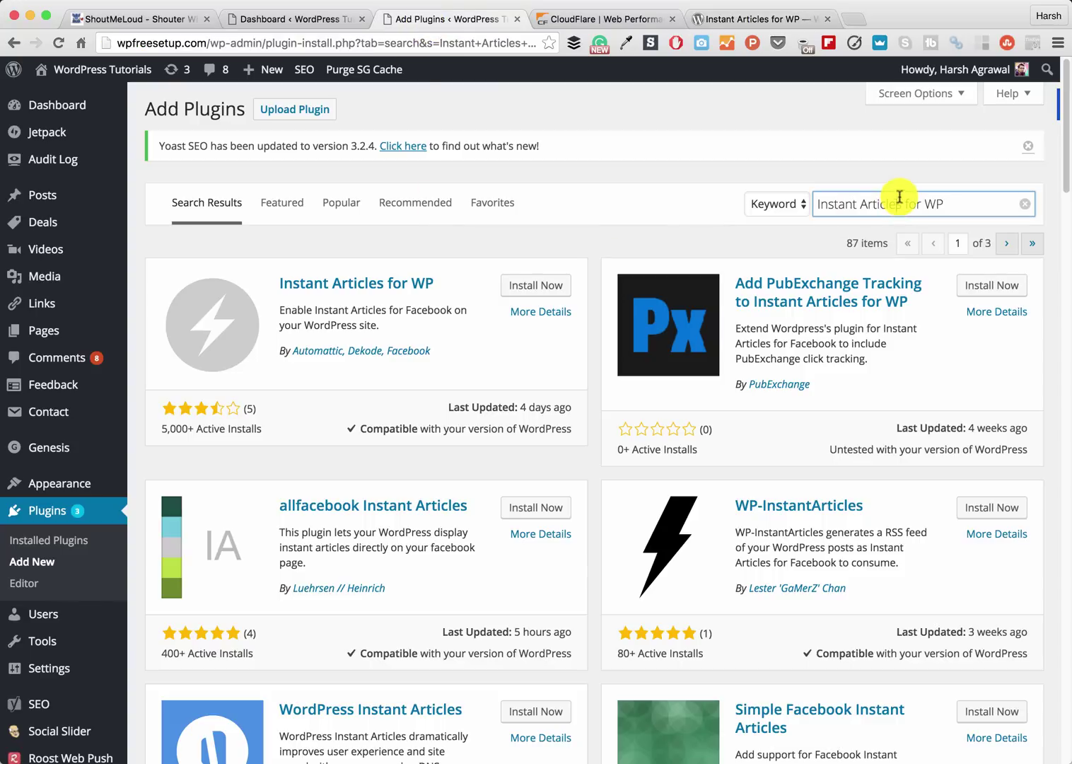
{"action": "triple_click", "coordinate": [974, 200]}
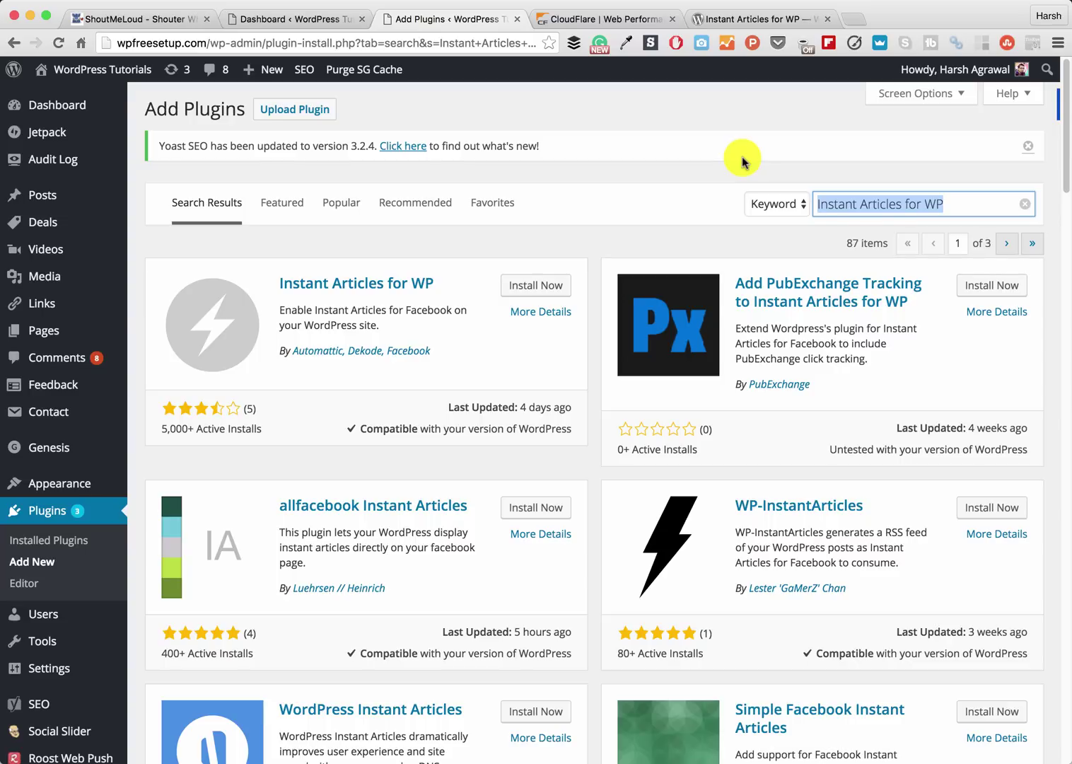
{"action": "left_click", "coordinate": [520, 286]}
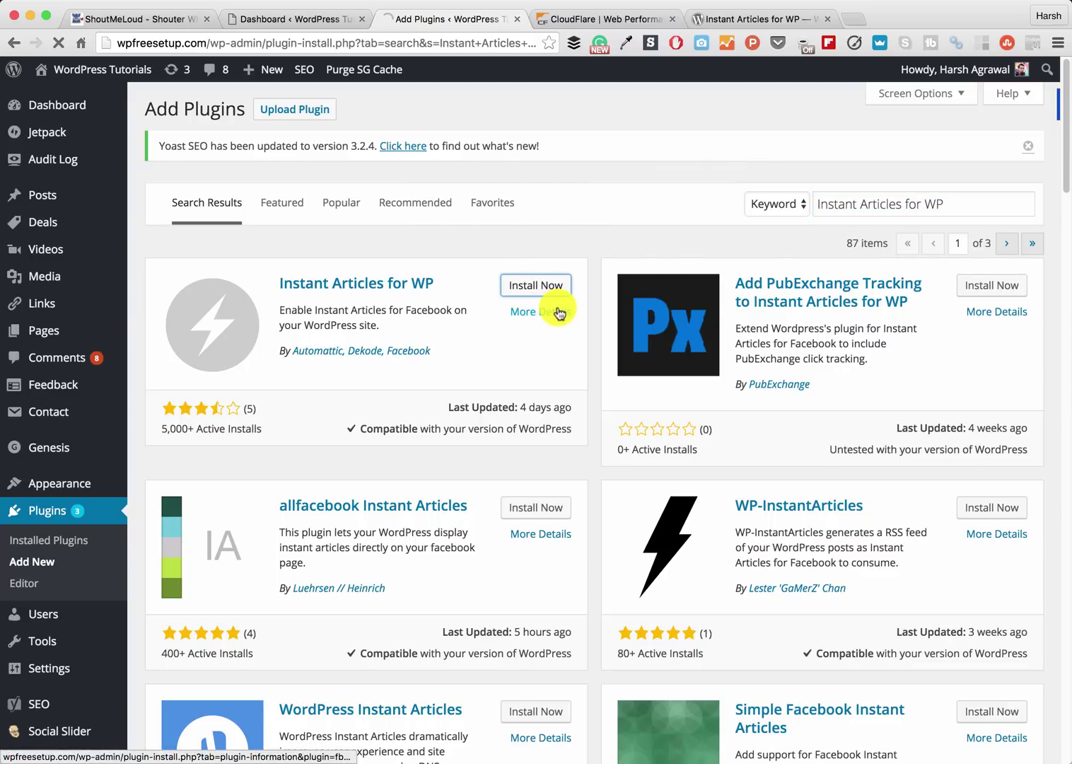
{"action": "left_click", "coordinate": [181, 281]}
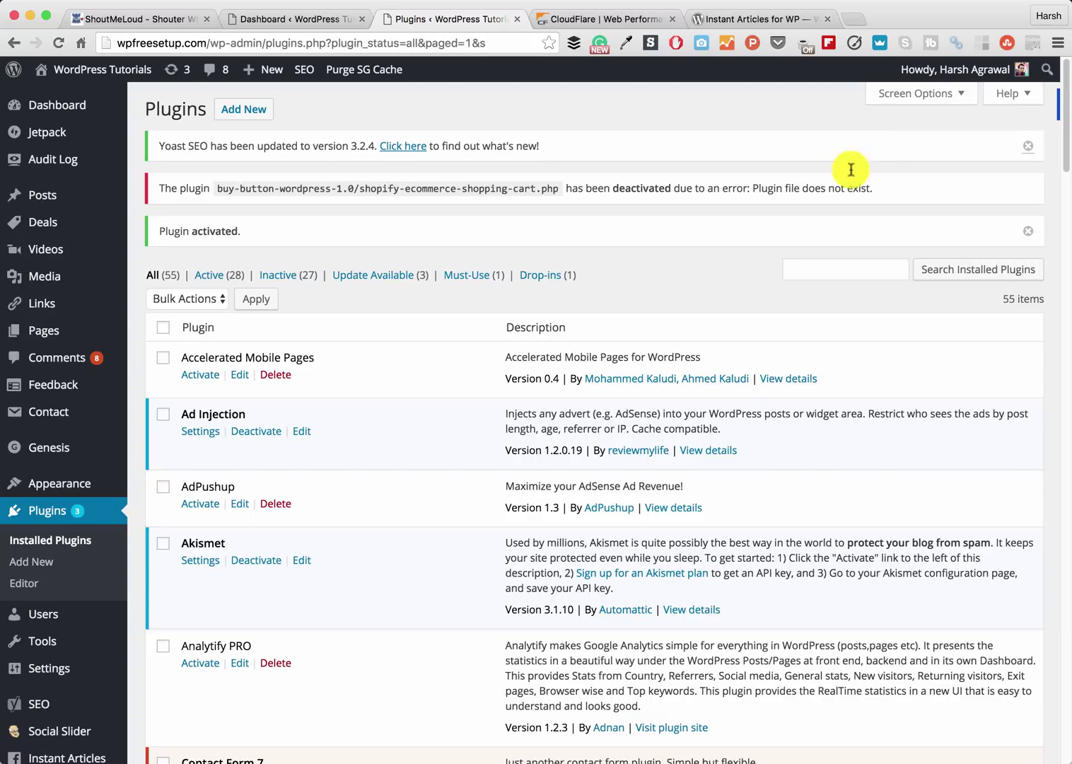
{"action": "scroll", "coordinate": [729, 283], "scroll_direction": "down", "scroll_amount": 3}
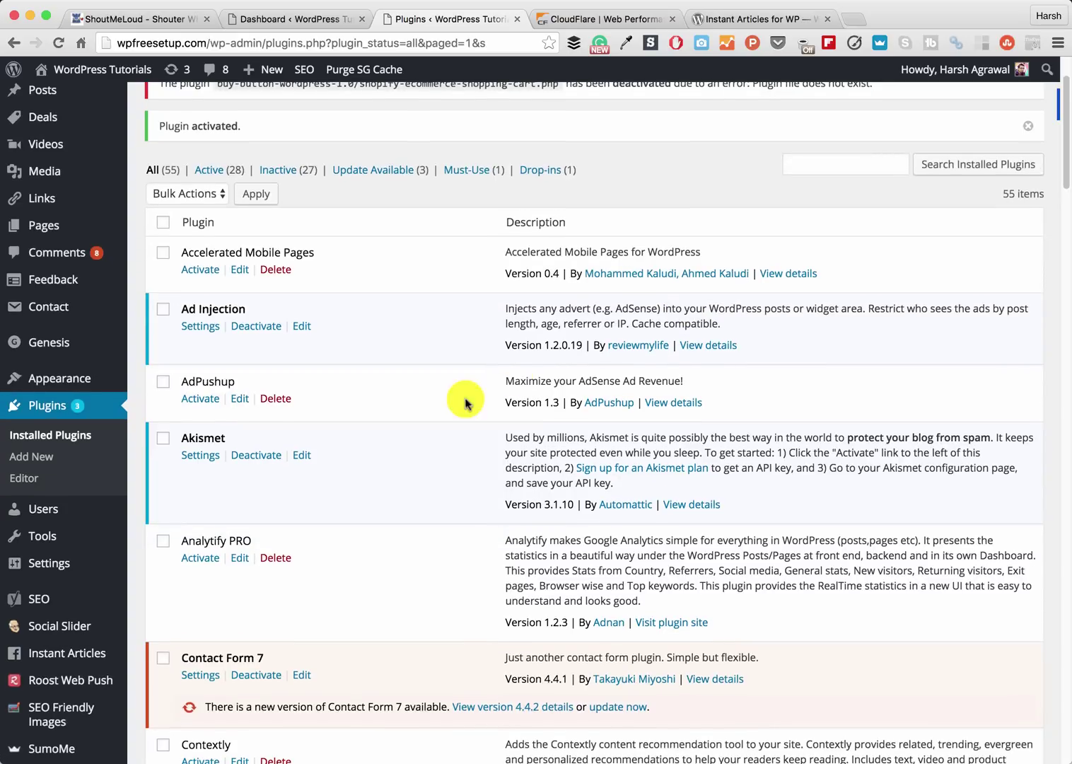
{"action": "left_click", "coordinate": [85, 660]}
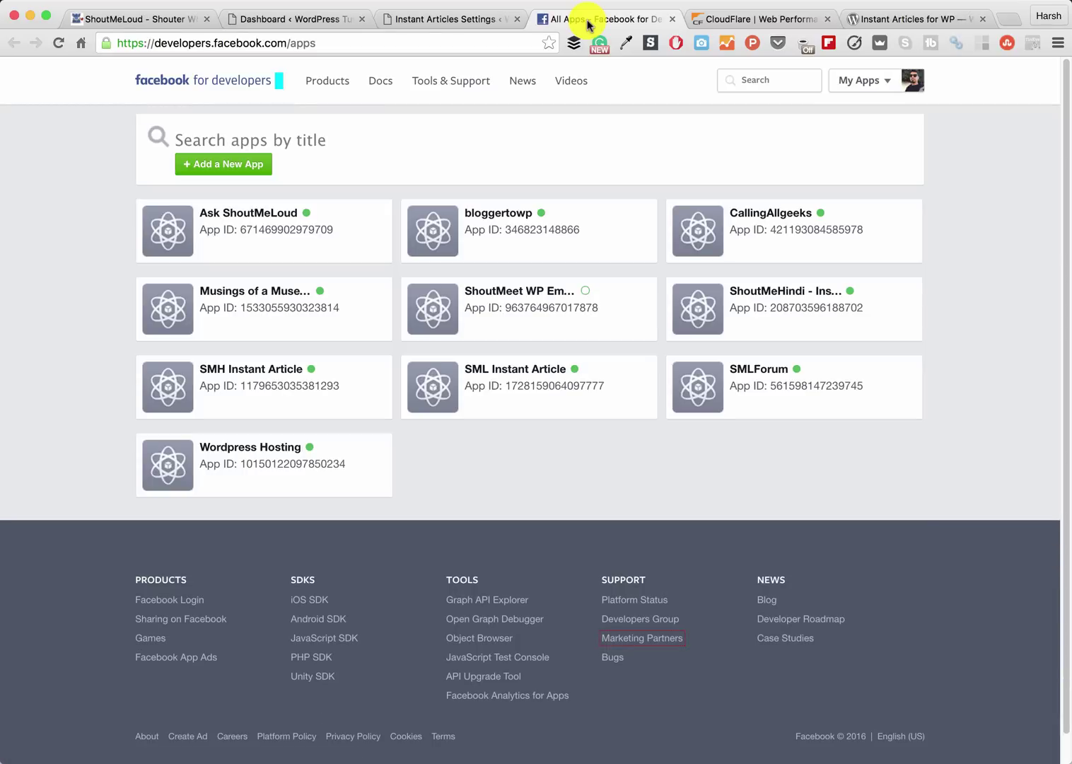
- Create a website app ID named 'WPFreesetup instant Article' with a contact e-mail and category Apps for Pages
{"action": "left_click", "coordinate": [207, 167]}
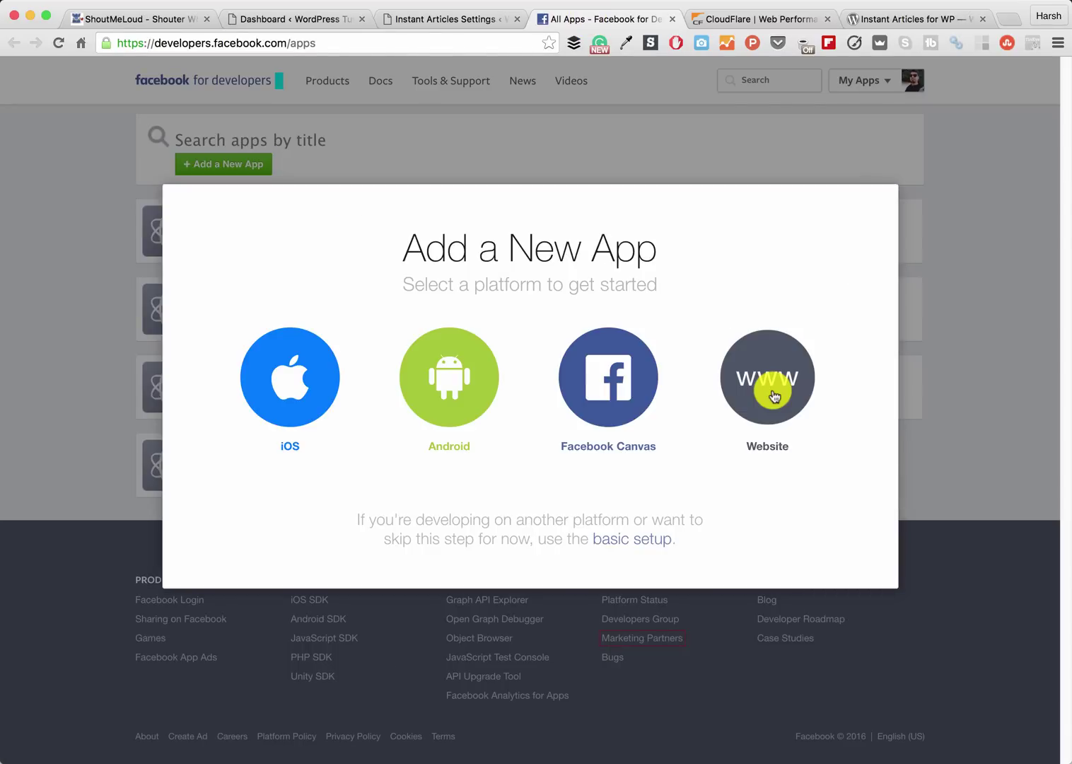
{"action": "left_click", "coordinate": [766, 385]}
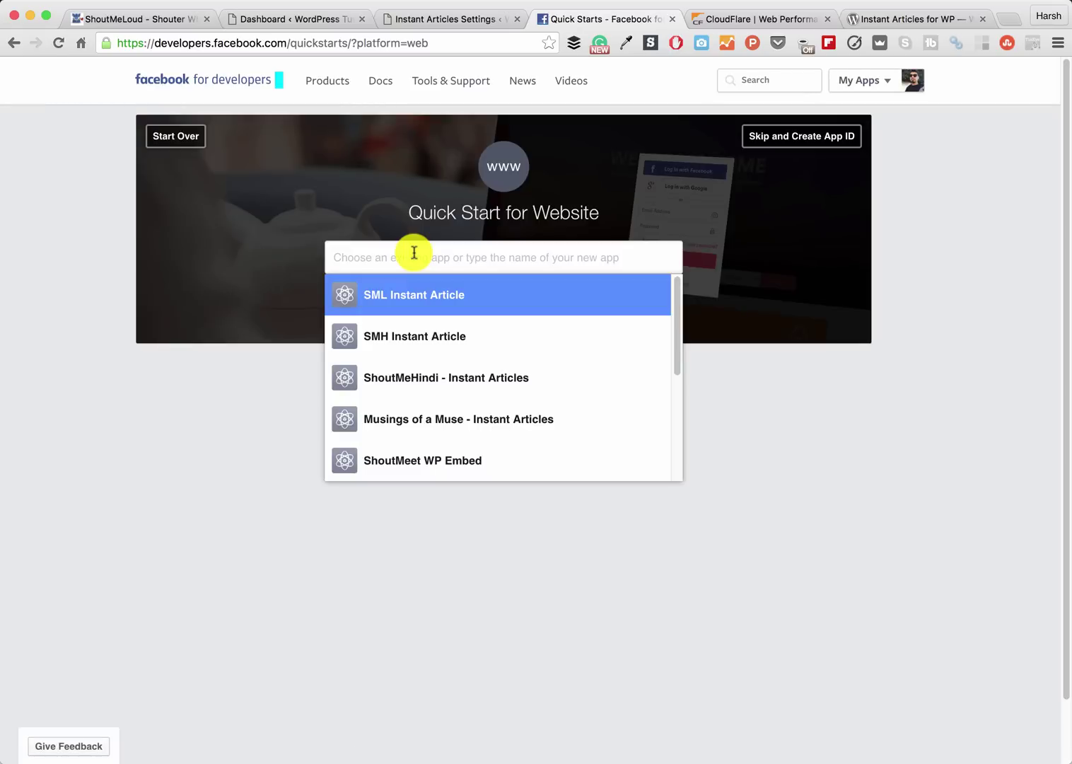
{"action": "type", "text": "WPFreesetup instant Article"}
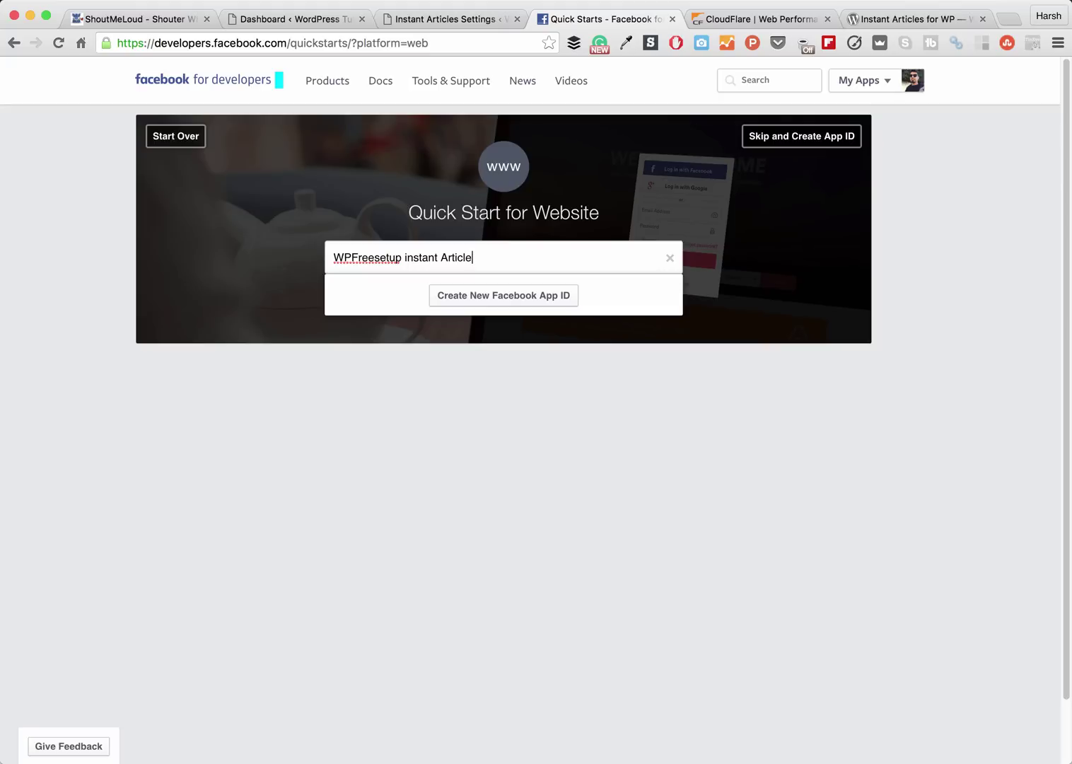
{"action": "left_click", "coordinate": [500, 297]}
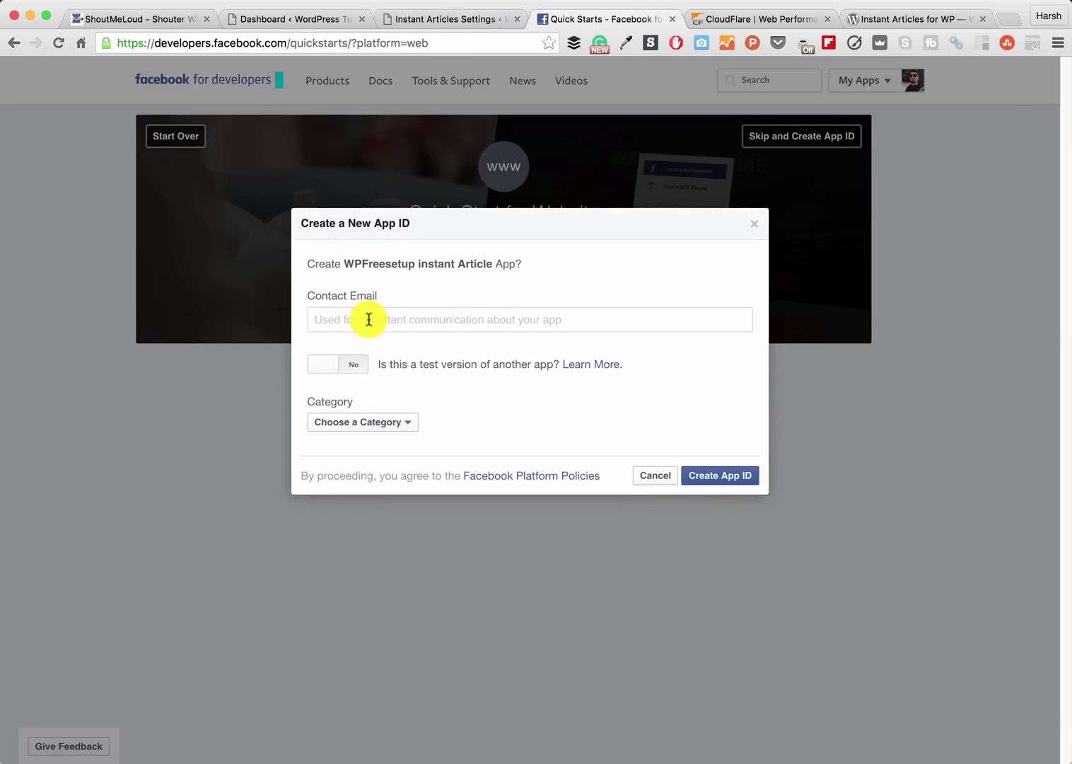
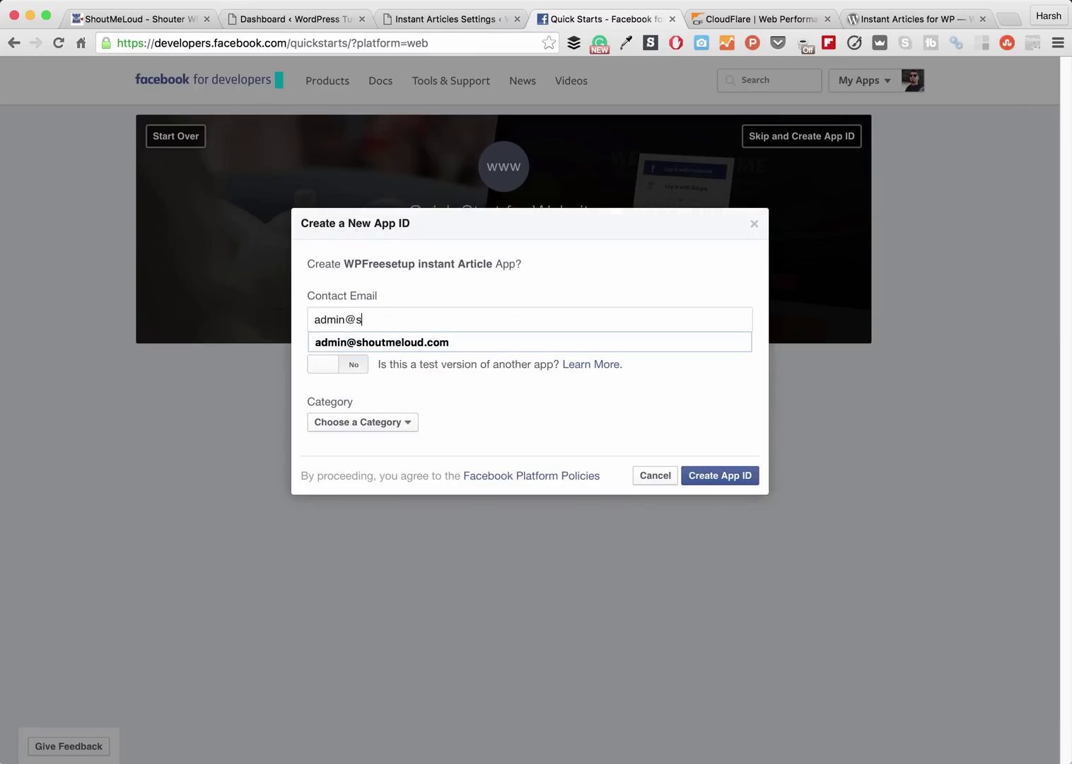
{"action": "left_click", "coordinate": [368, 341]}
{"action": "left_click", "coordinate": [368, 423]}
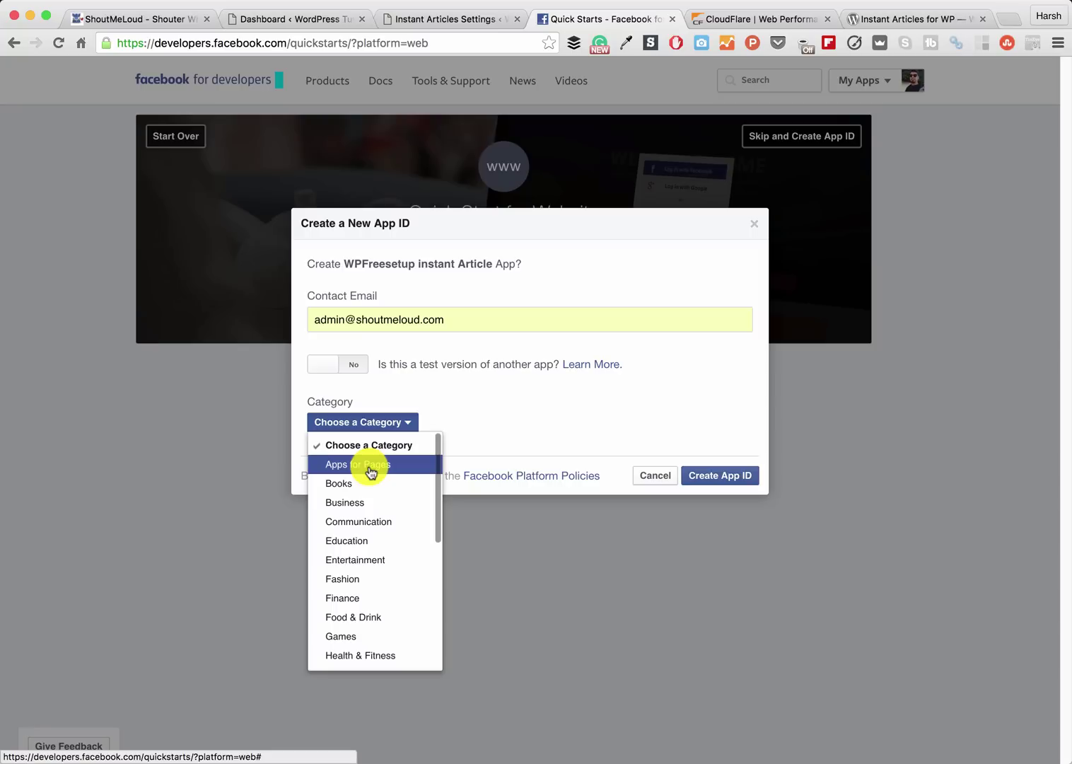
{"action": "left_click", "coordinate": [371, 465]}
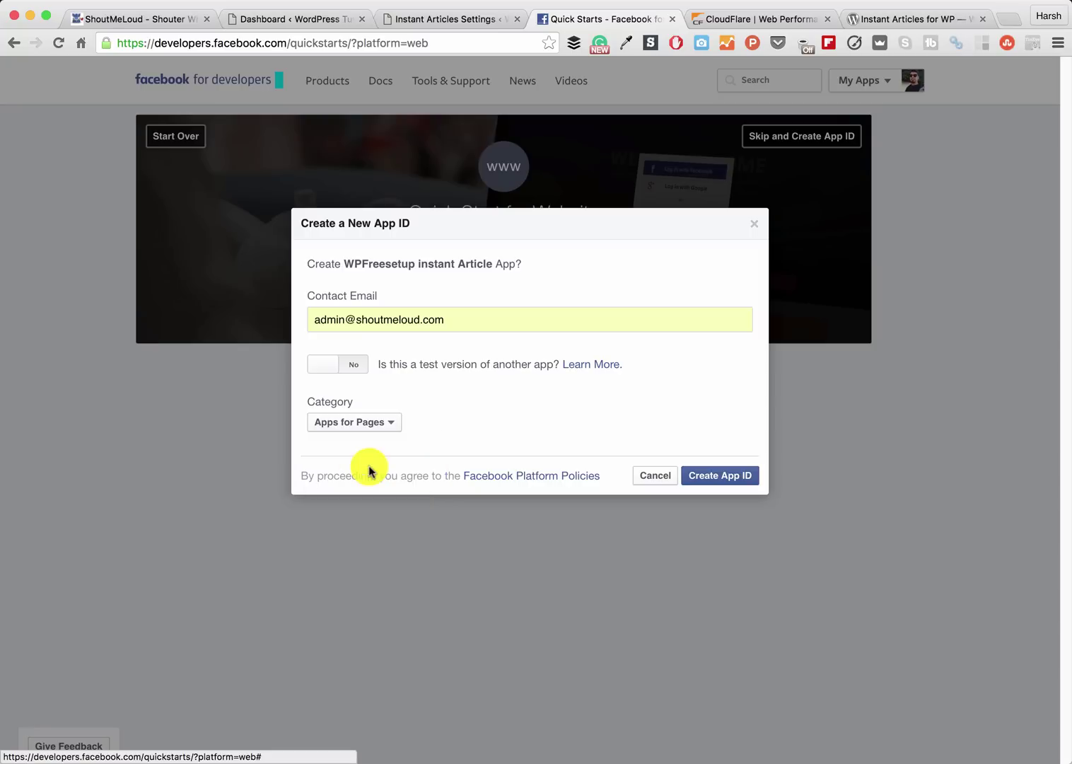
{"action": "left_click", "coordinate": [721, 482]}
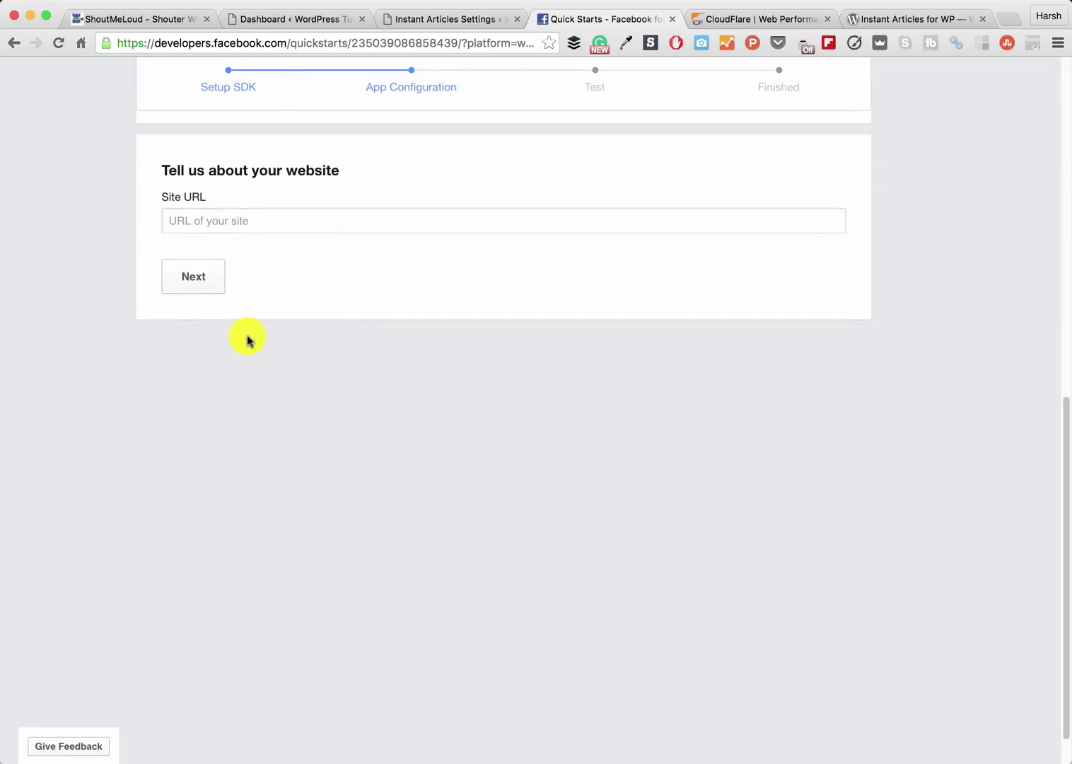
{"action": "left_click", "coordinate": [234, 220]}
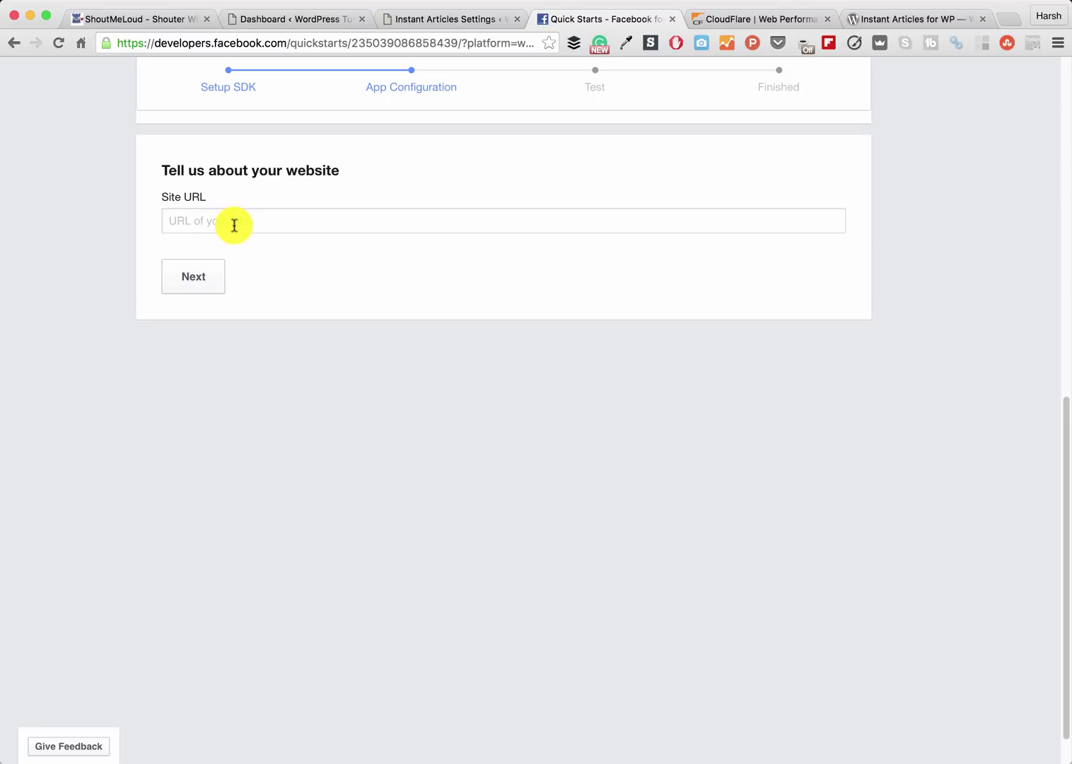
{"action": "type", "text": "http://wpfreesetup.com"}
{"action": "left_click", "coordinate": [196, 274]}
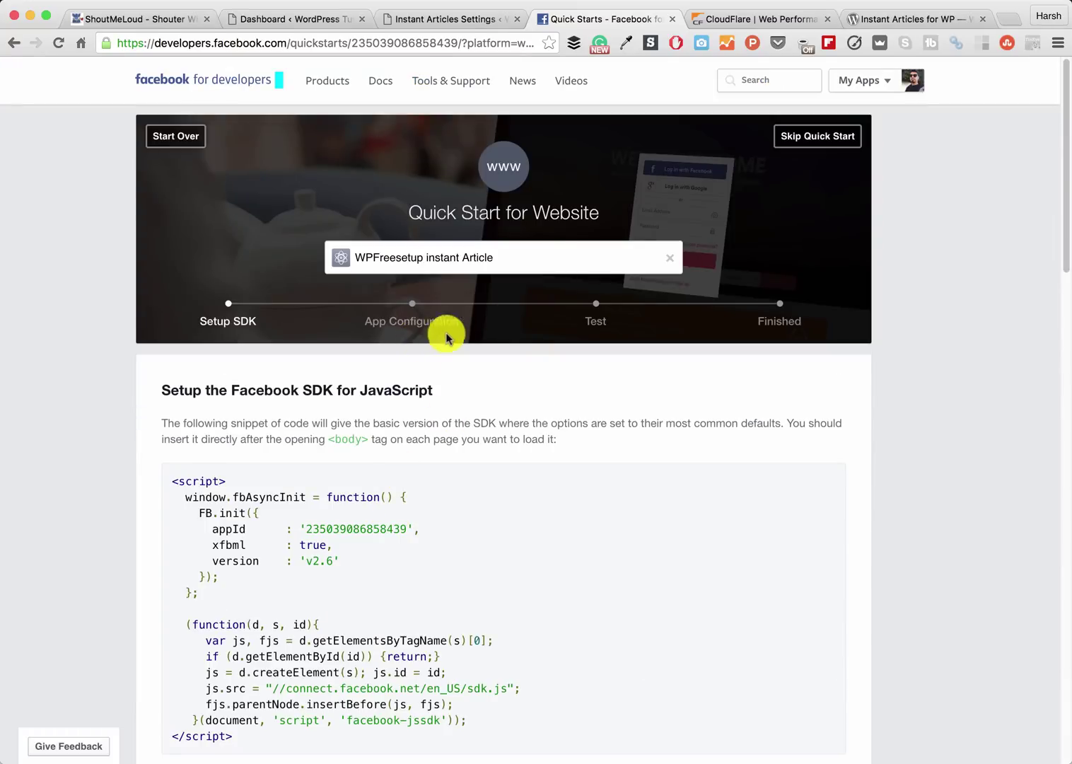
{"action": "left_click", "coordinate": [813, 138]}
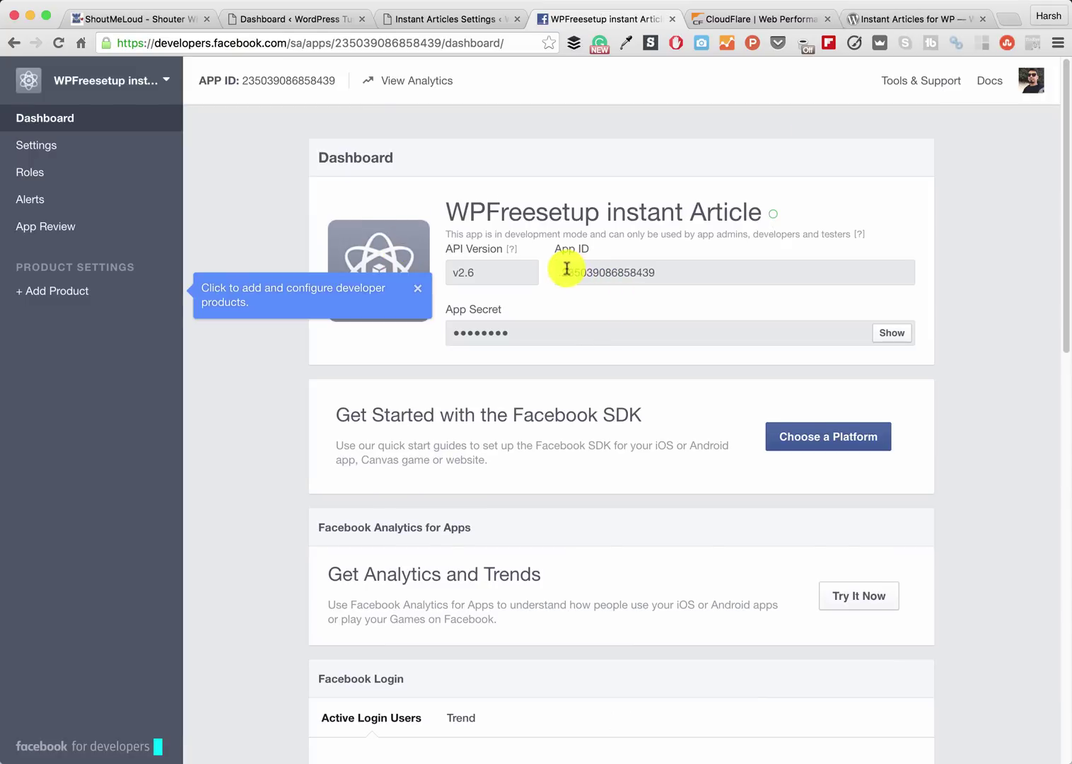
- Select and copy the new app's App ID from the Facebook app dashboard
{"action": "left_click_drag", "start_coordinate": [567, 271], "coordinate": [703, 270]}
{"action": "left_click_drag", "start_coordinate": [510, 328], "coordinate": [437, 331]}
{"action": "left_click", "coordinate": [510, 325]}
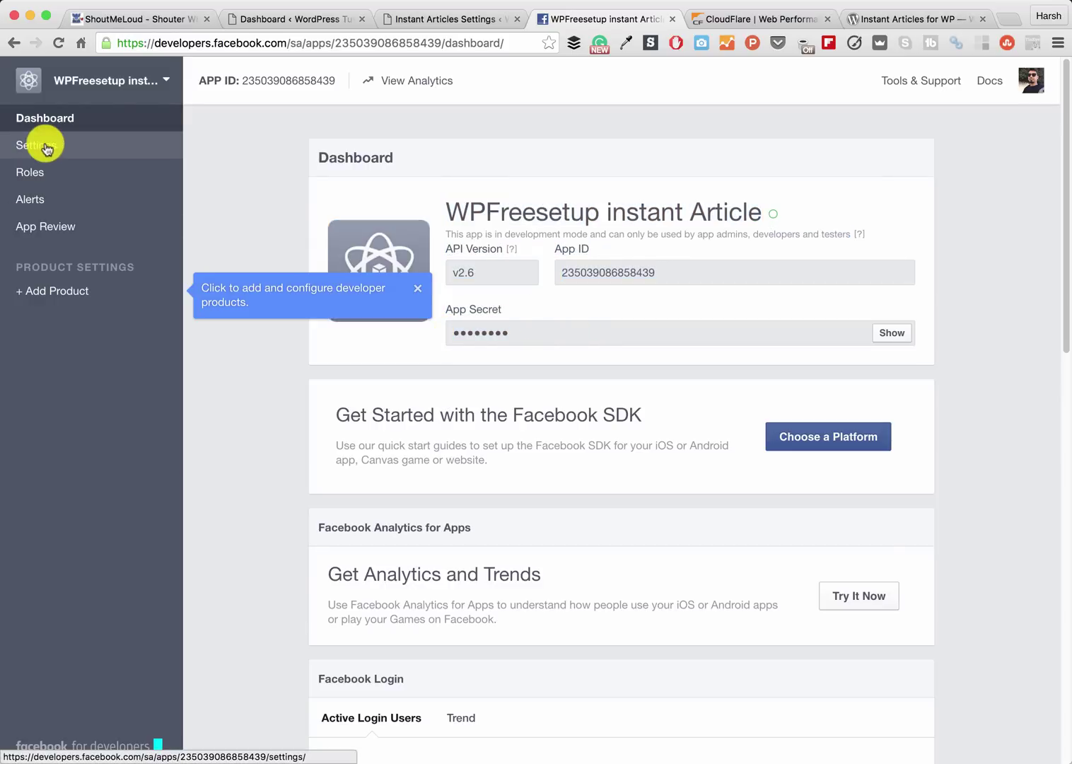
{"action": "left_click_drag", "start_coordinate": [684, 271], "coordinate": [556, 270]}
{"action": "left_click_drag", "start_coordinate": [538, 324], "coordinate": [480, 334]}
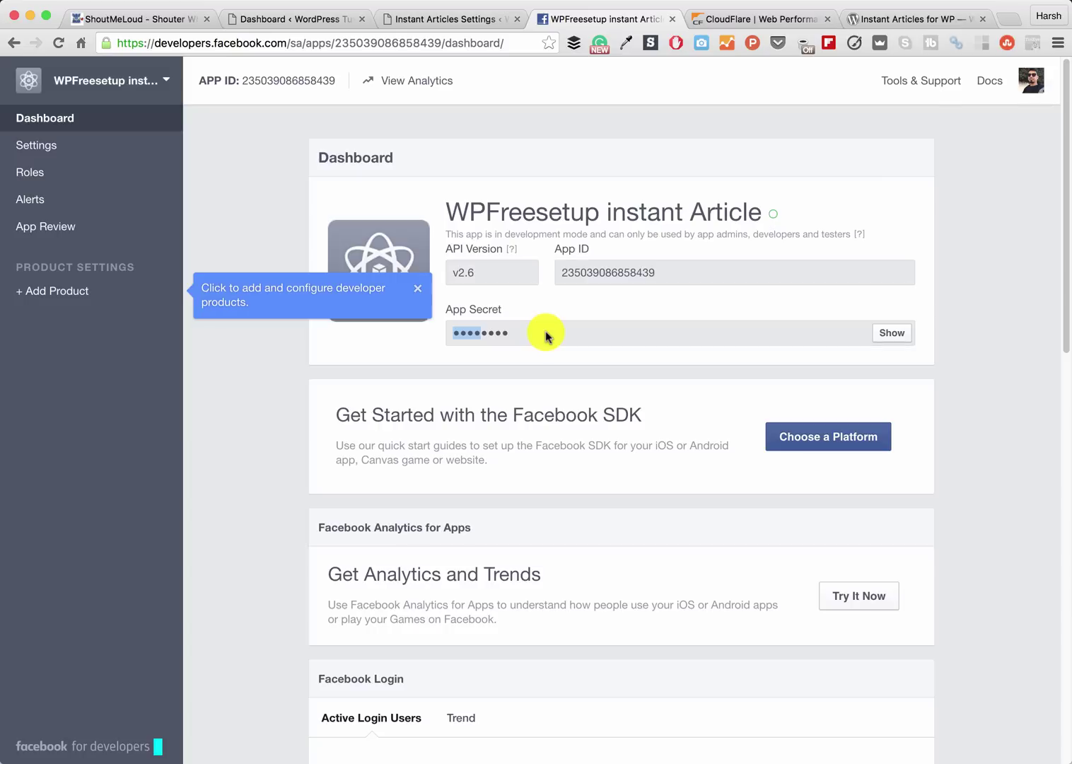
{"action": "left_click_drag", "start_coordinate": [545, 334], "coordinate": [439, 327]}
{"action": "left_click", "coordinate": [687, 274]}
{"action": "left_click_drag", "start_coordinate": [678, 273], "coordinate": [559, 261]}
{"action": "key", "text": "super+c"}
- Paste the App ID and App Secret into the plugin's fields and save them
{"action": "left_click", "coordinate": [455, 21]}
{"action": "double_click", "coordinate": [394, 305]}
{"action": "key", "text": "super+v"}
{"action": "left_click_drag", "start_coordinate": [419, 354], "coordinate": [280, 348]}
{"action": "key", "text": "super+v"}
{"action": "left_click", "coordinate": [174, 403]}
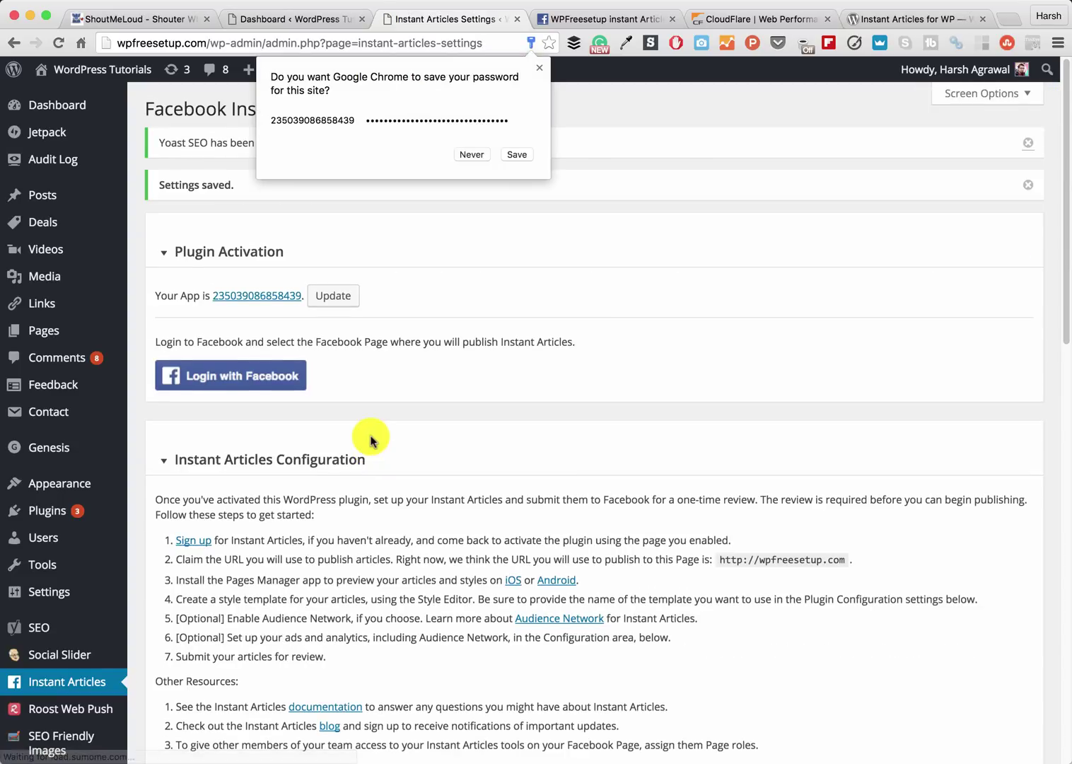
{"action": "left_click", "coordinate": [539, 68]}
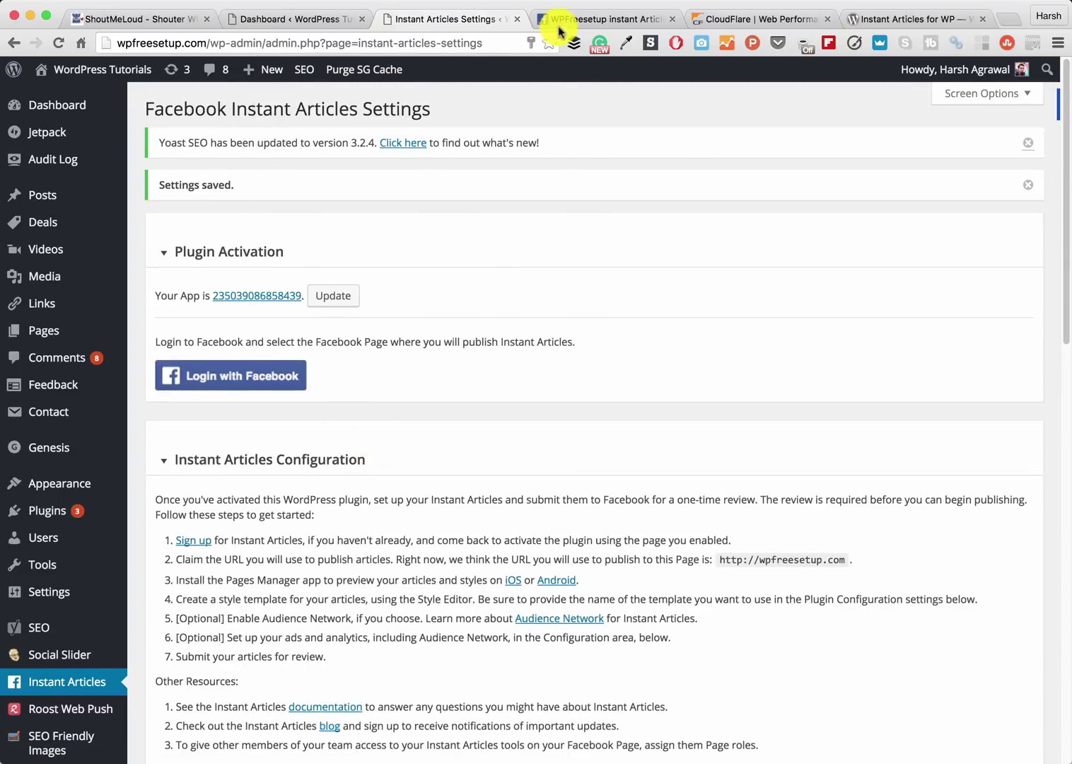
- On App Review, switch 'Make app public?' to Yes and confirm it
{"action": "left_click", "coordinate": [568, 21]}
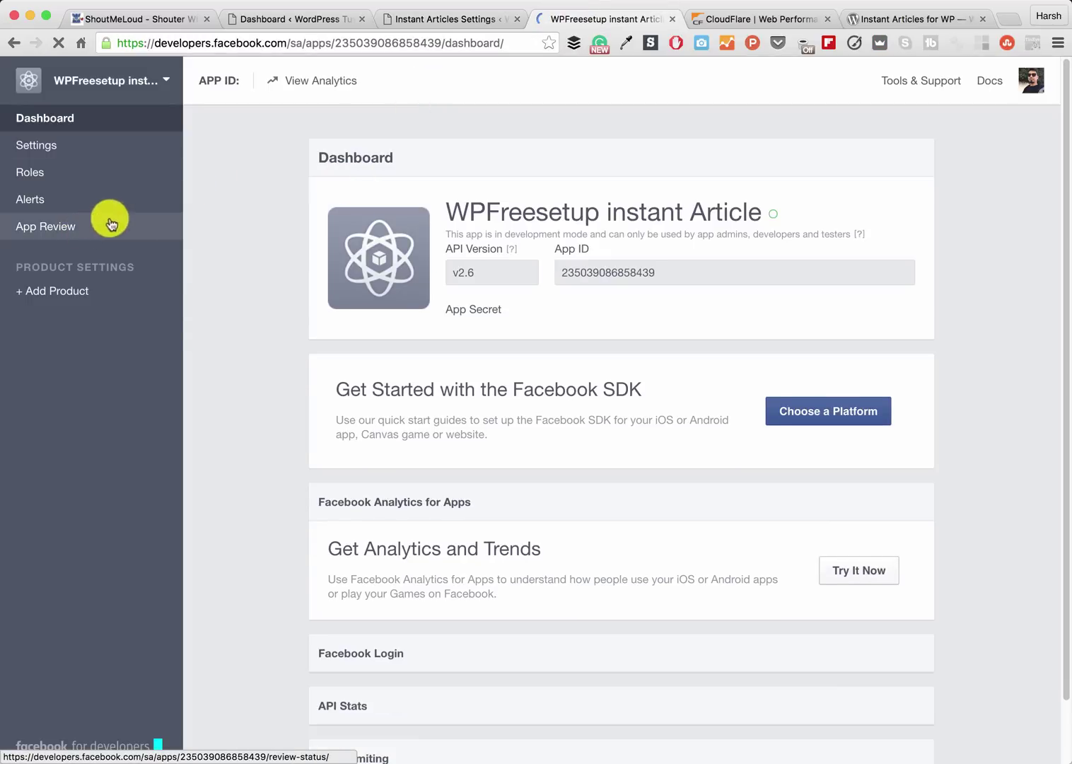
{"action": "left_click", "coordinate": [50, 232]}
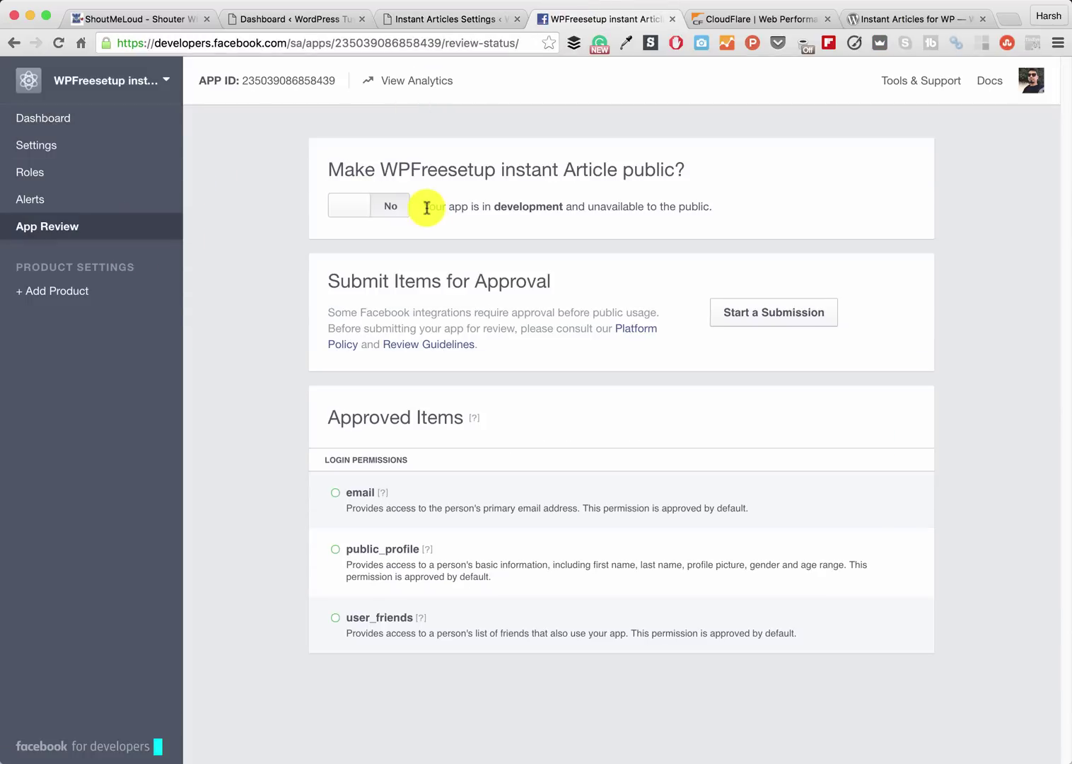
{"action": "left_click_drag", "start_coordinate": [425, 206], "coordinate": [702, 203]}
{"action": "left_click", "coordinate": [649, 199]}
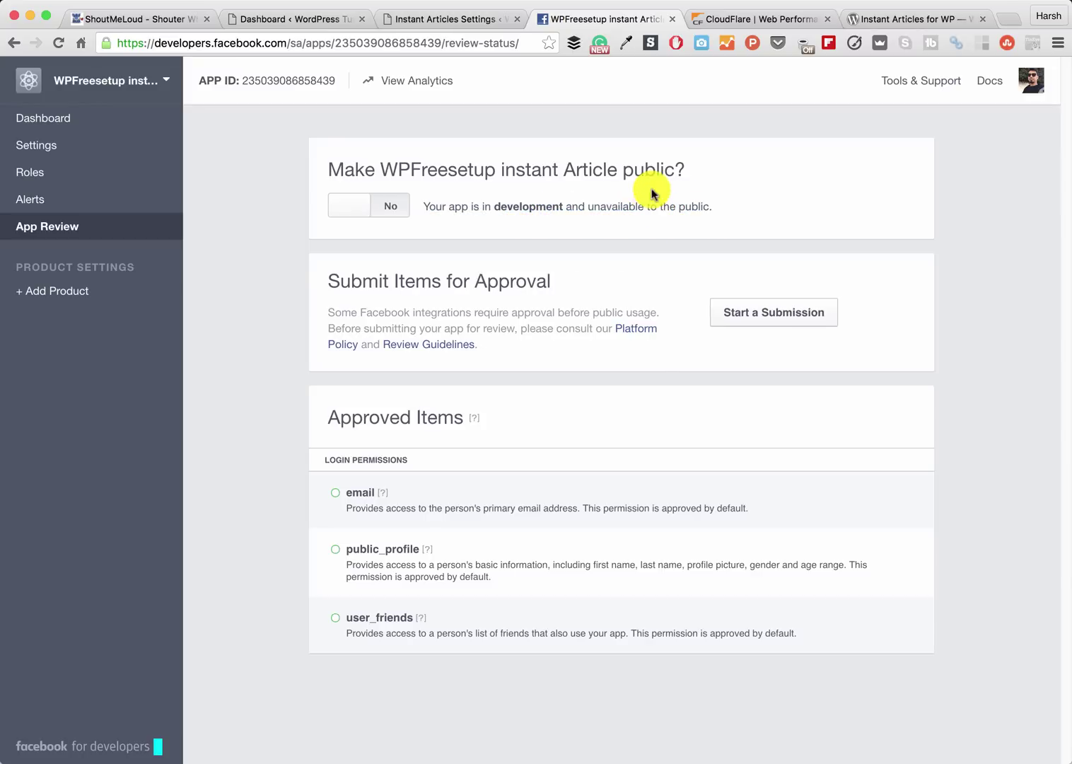
{"action": "left_click", "coordinate": [356, 221]}
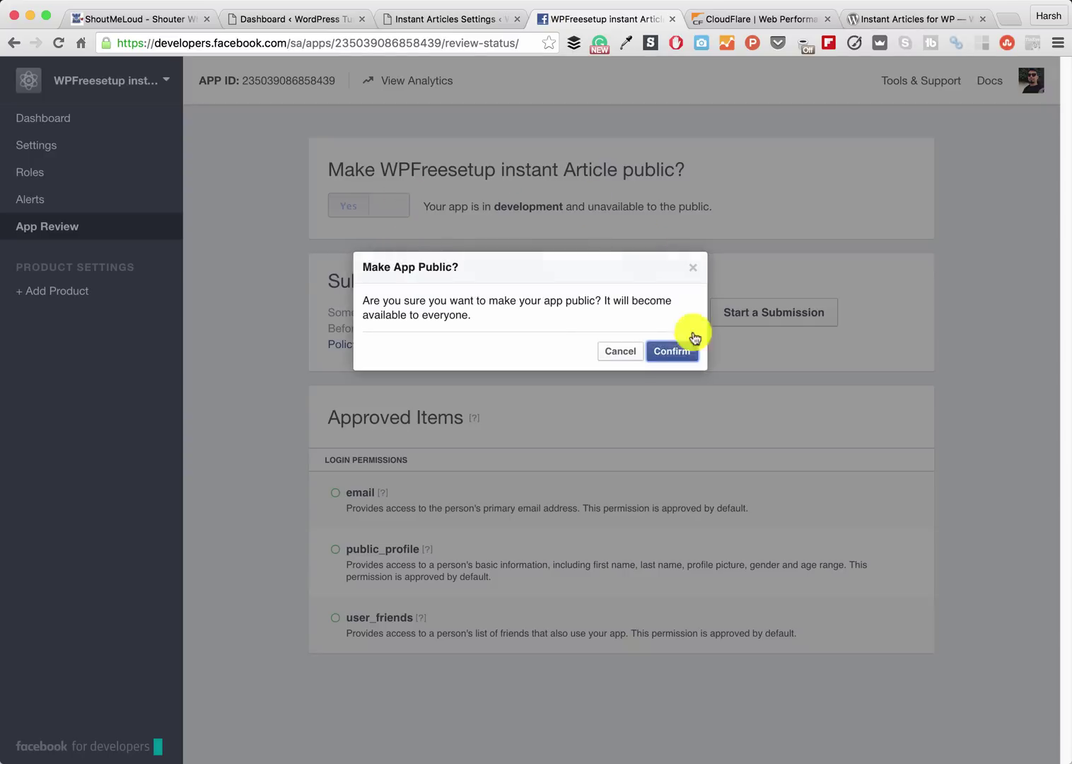
{"action": "left_click", "coordinate": [671, 352]}
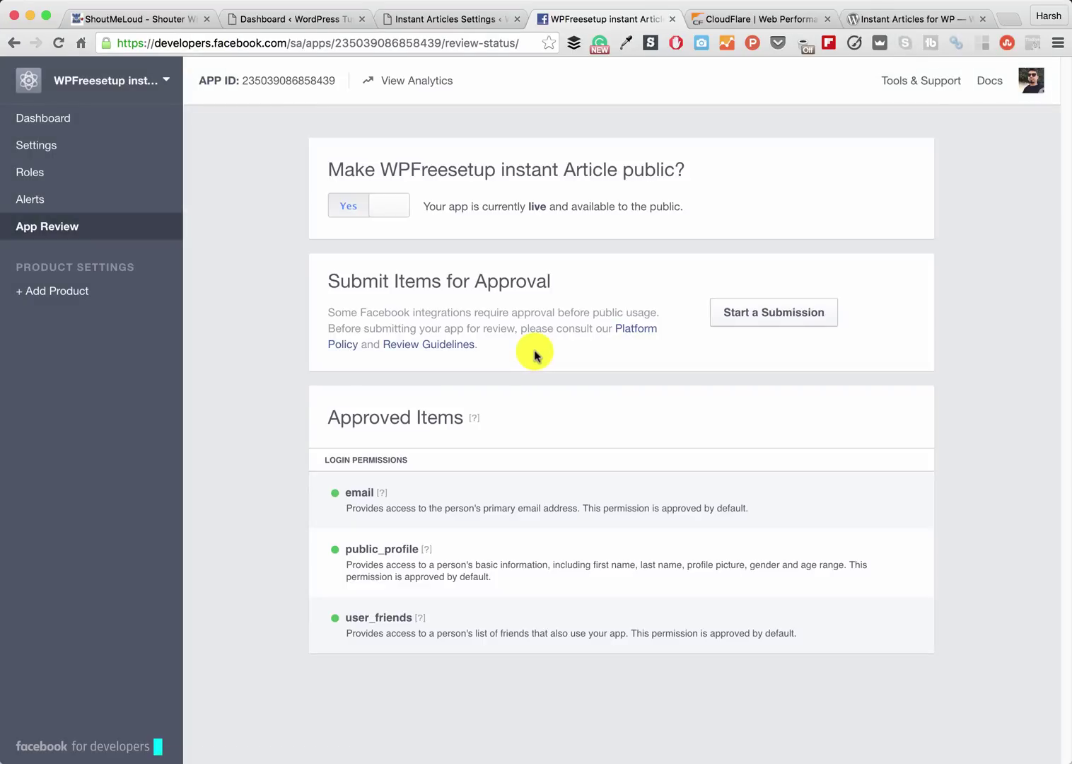
- Log in with Facebook from the plugin settings and accept both permission requests
{"action": "left_click", "coordinate": [428, 21]}
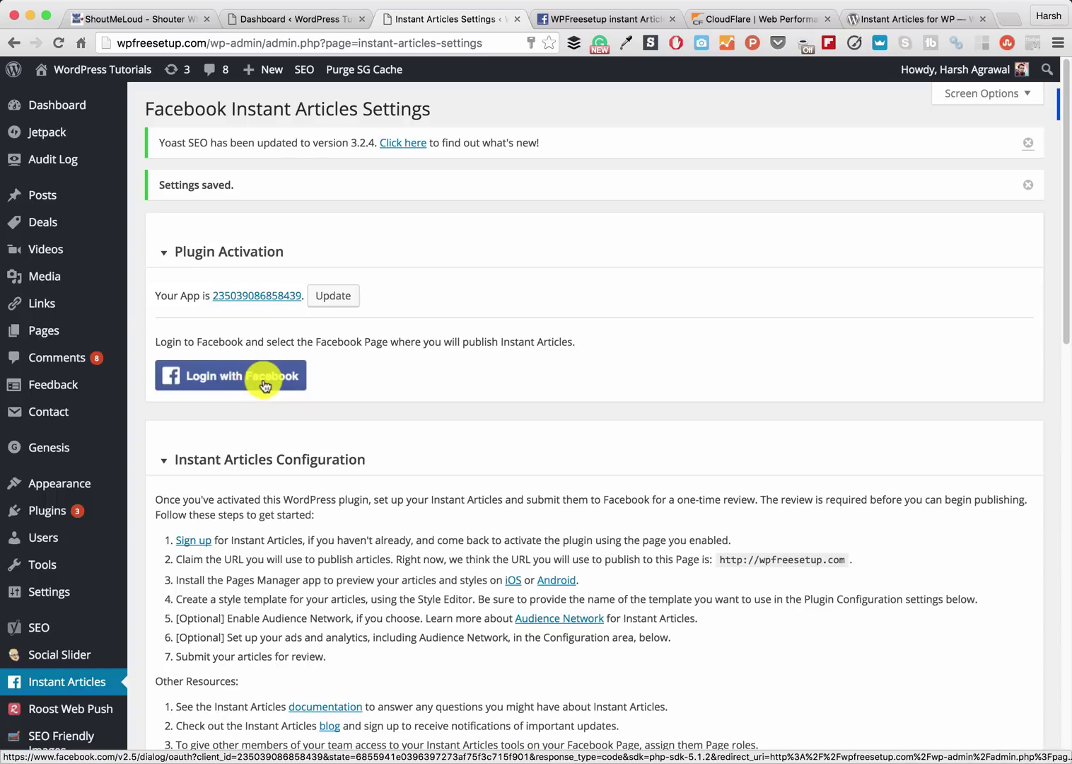
{"action": "left_click", "coordinate": [265, 384]}
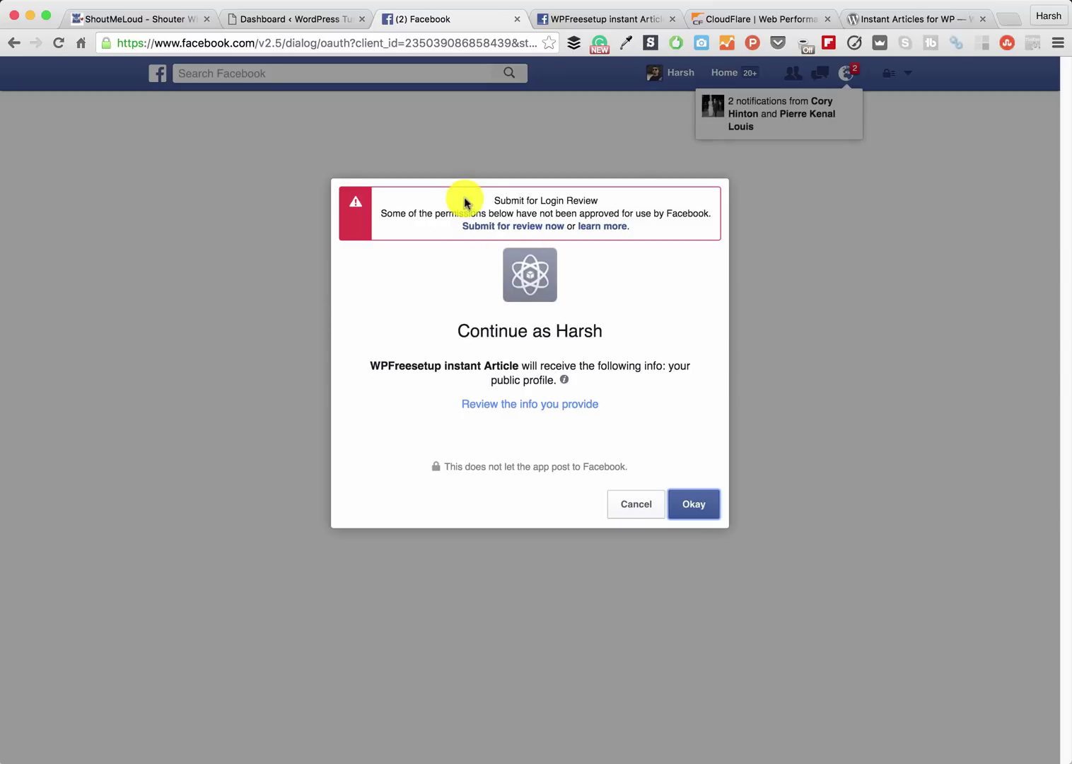
{"action": "left_click_drag", "start_coordinate": [465, 202], "coordinate": [625, 236]}
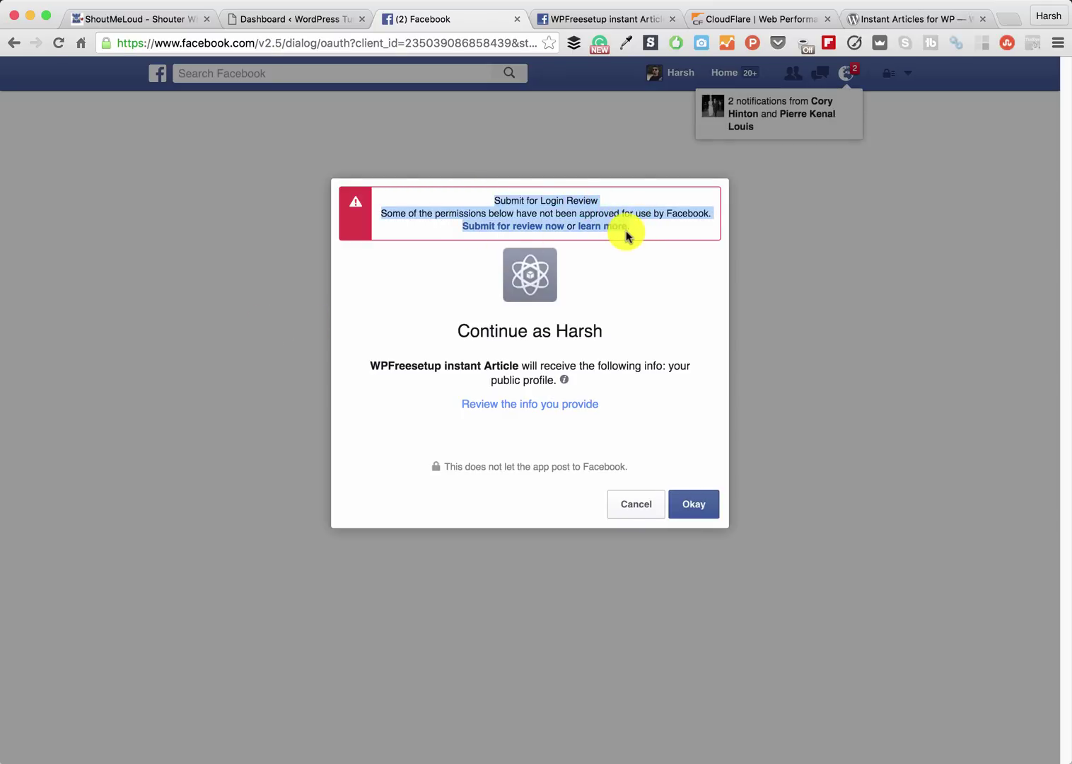
{"action": "left_click", "coordinate": [694, 504]}
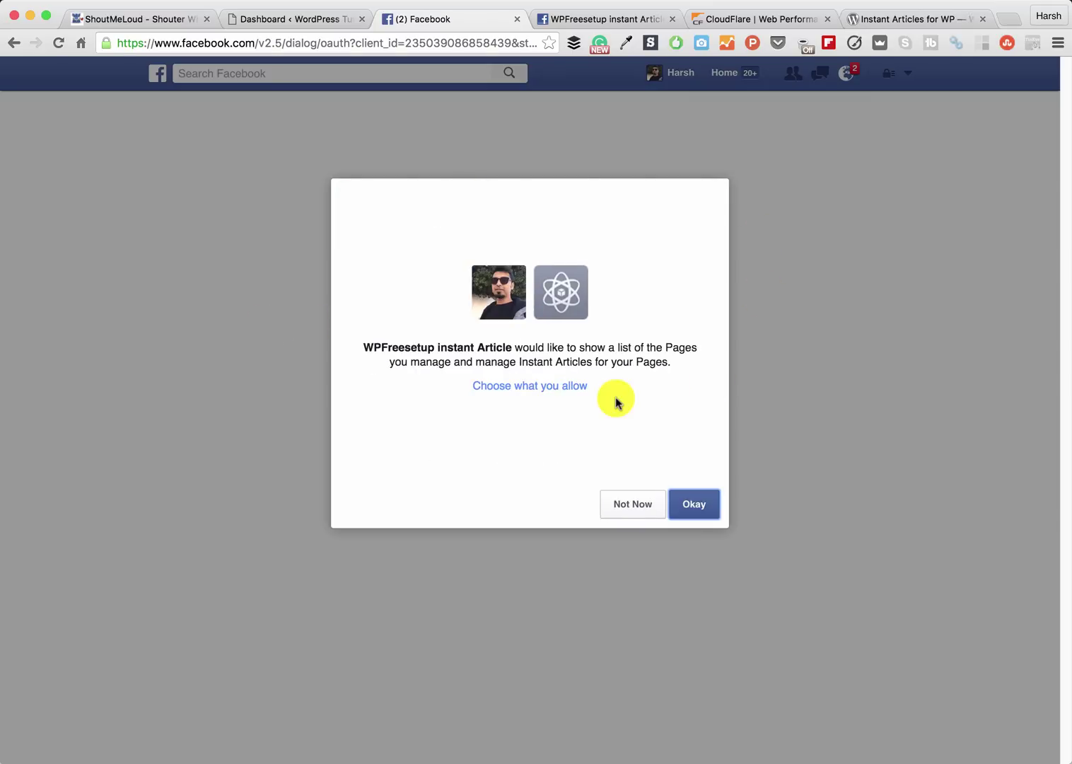
{"action": "left_click", "coordinate": [700, 500]}
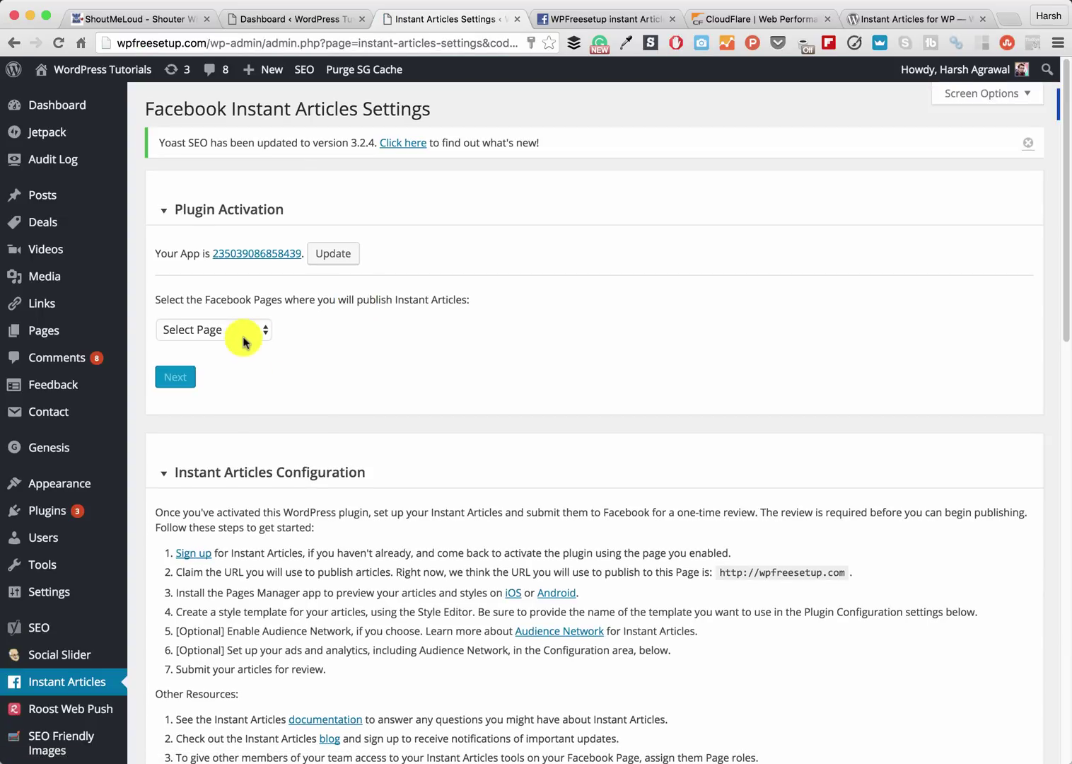
- Open and close the Select Page dropdown several times without choosing a Facebook page
{"action": "left_click", "coordinate": [249, 330]}
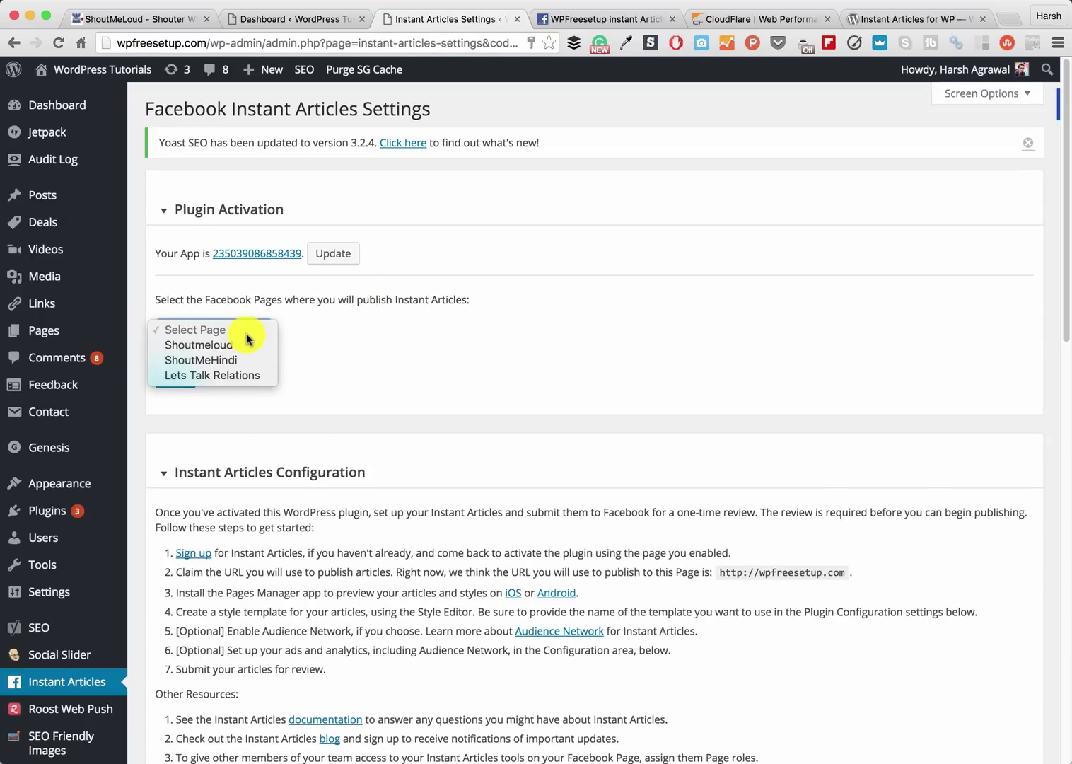
{"action": "left_click", "coordinate": [249, 336]}
{"action": "left_click", "coordinate": [229, 333]}
{"action": "left_click", "coordinate": [239, 332]}
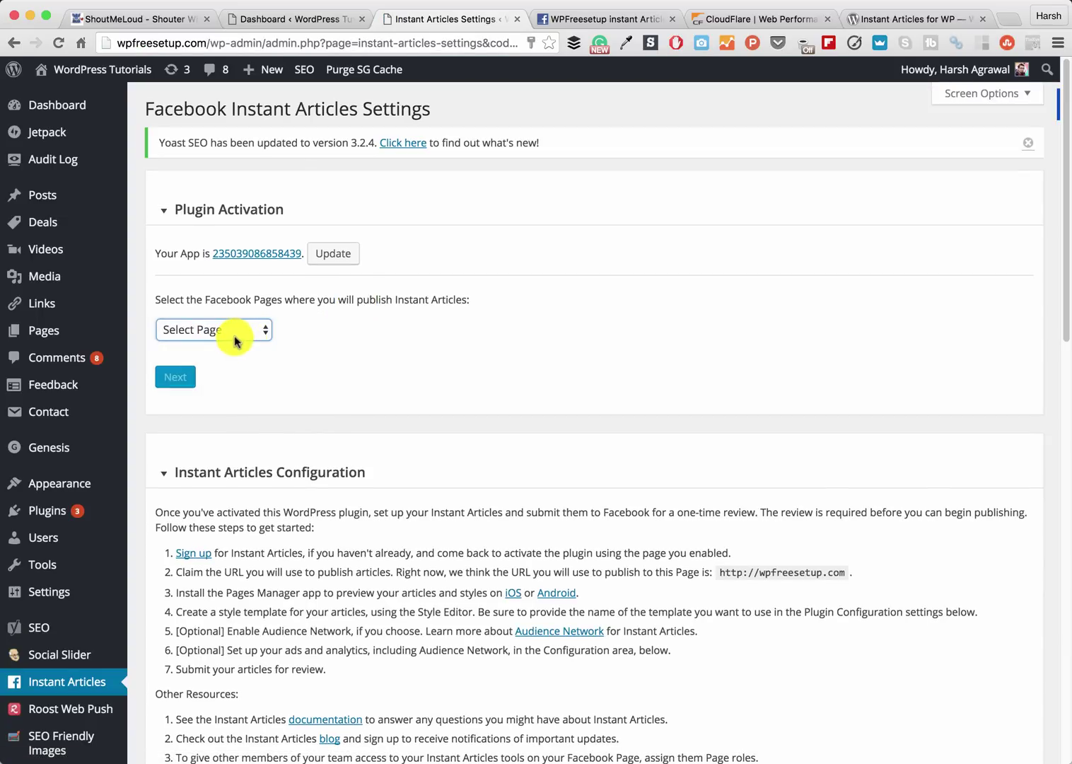
{"action": "scroll", "coordinate": [241, 382], "scroll_direction": "down", "scroll_amount": 2}
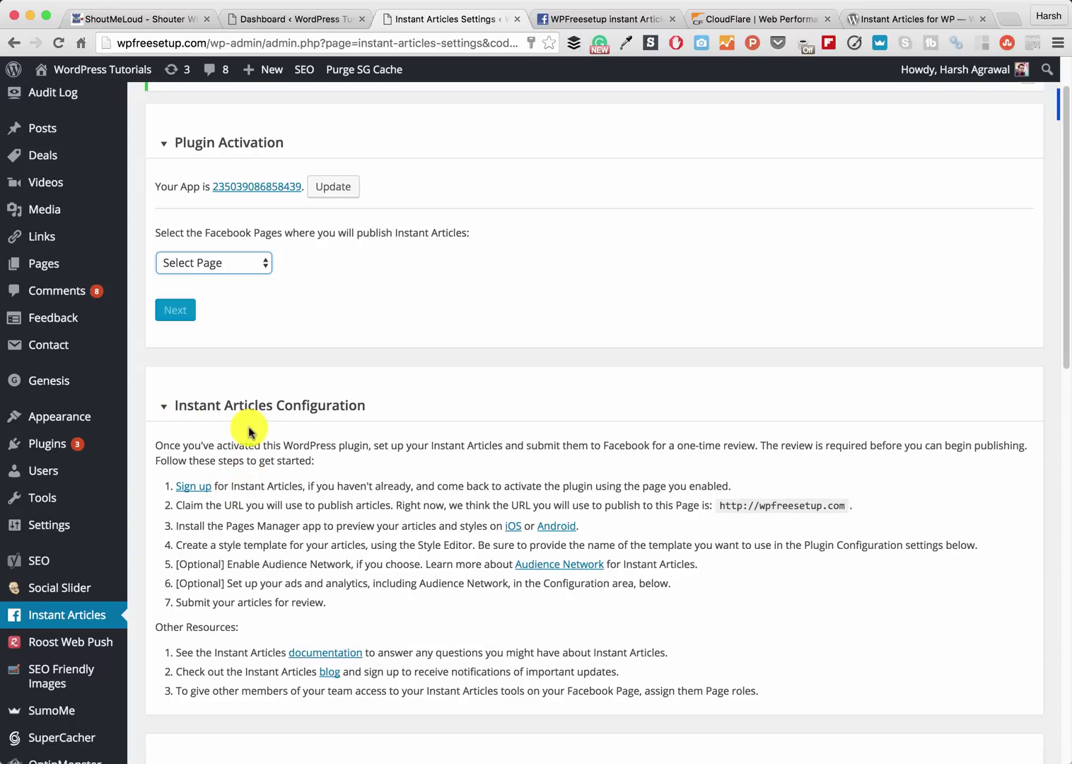
{"action": "left_click", "coordinate": [229, 261]}
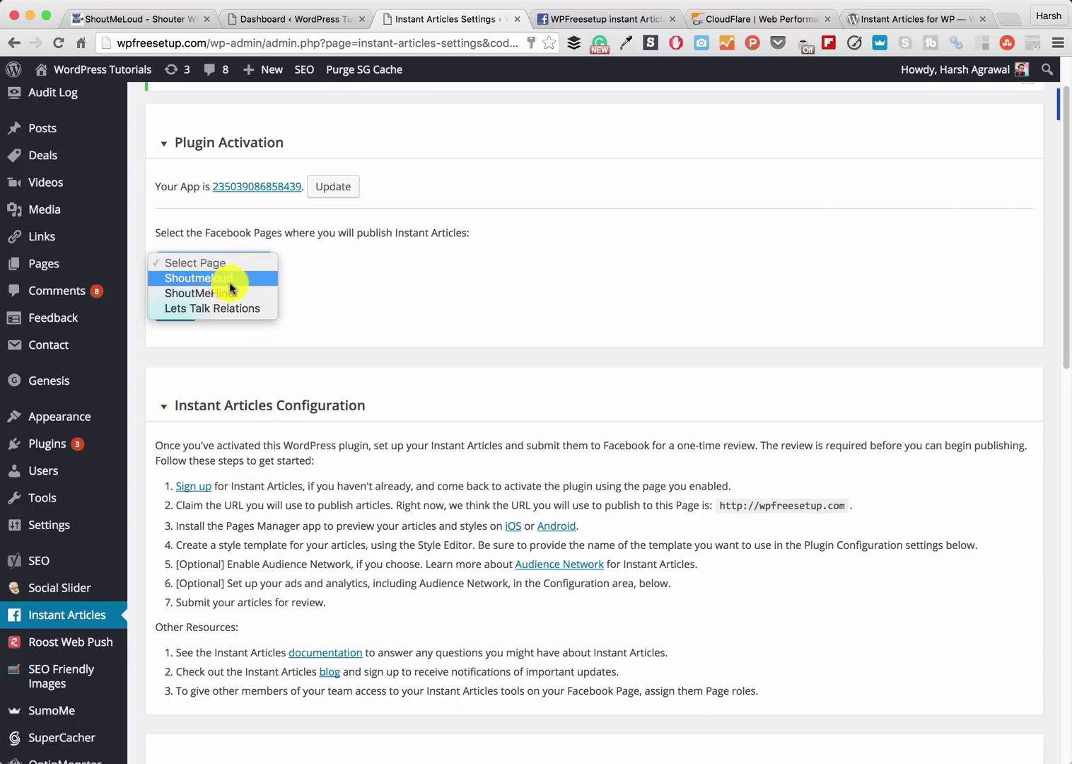
{"action": "left_click", "coordinate": [306, 280]}
{"action": "left_click", "coordinate": [244, 262]}
{"action": "left_click", "coordinate": [360, 270]}
{"action": "scroll", "coordinate": [363, 273], "scroll_direction": "down", "scroll_amount": 1}
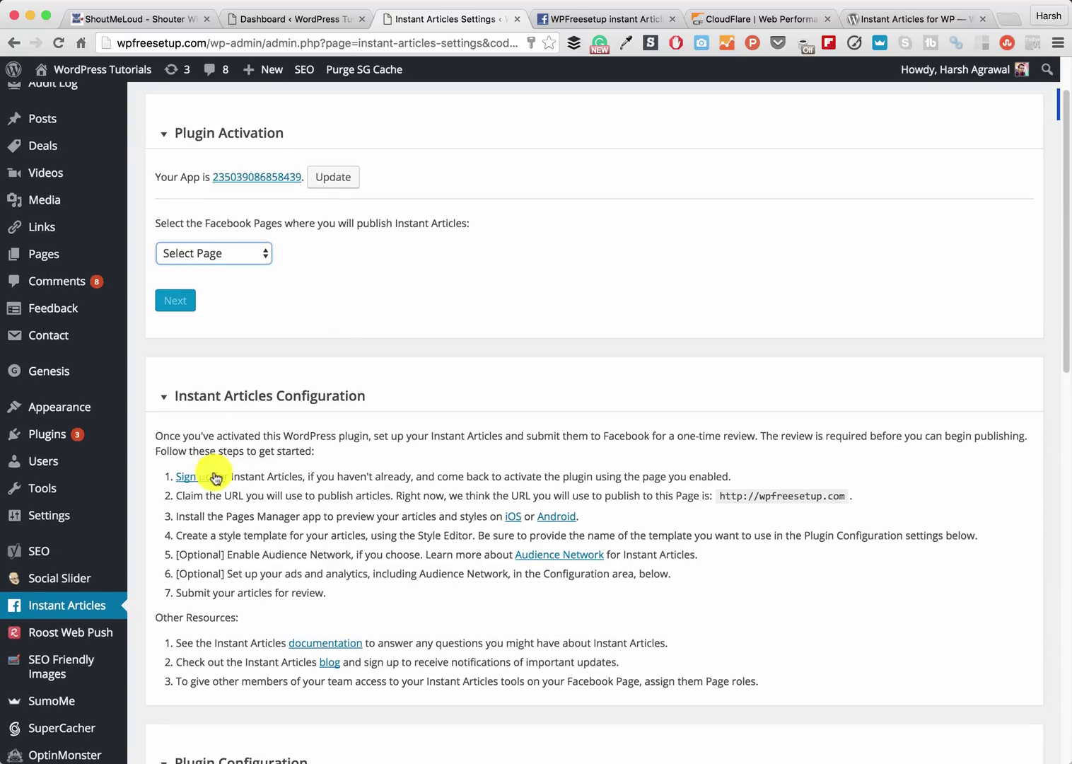
- Sign up the WpFreeSetup page, accept the terms, and request Instant Articles tools access
{"action": "left_click", "coordinate": [193, 483], "text": "super"}
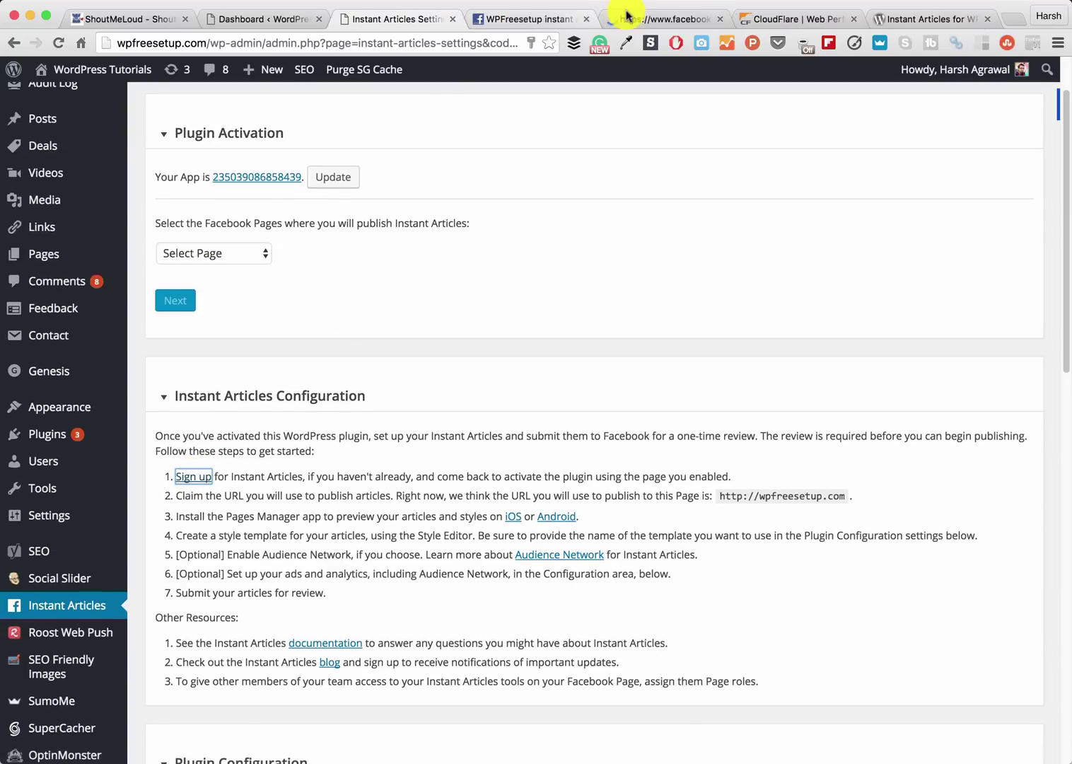
{"action": "left_click", "coordinate": [504, 20]}
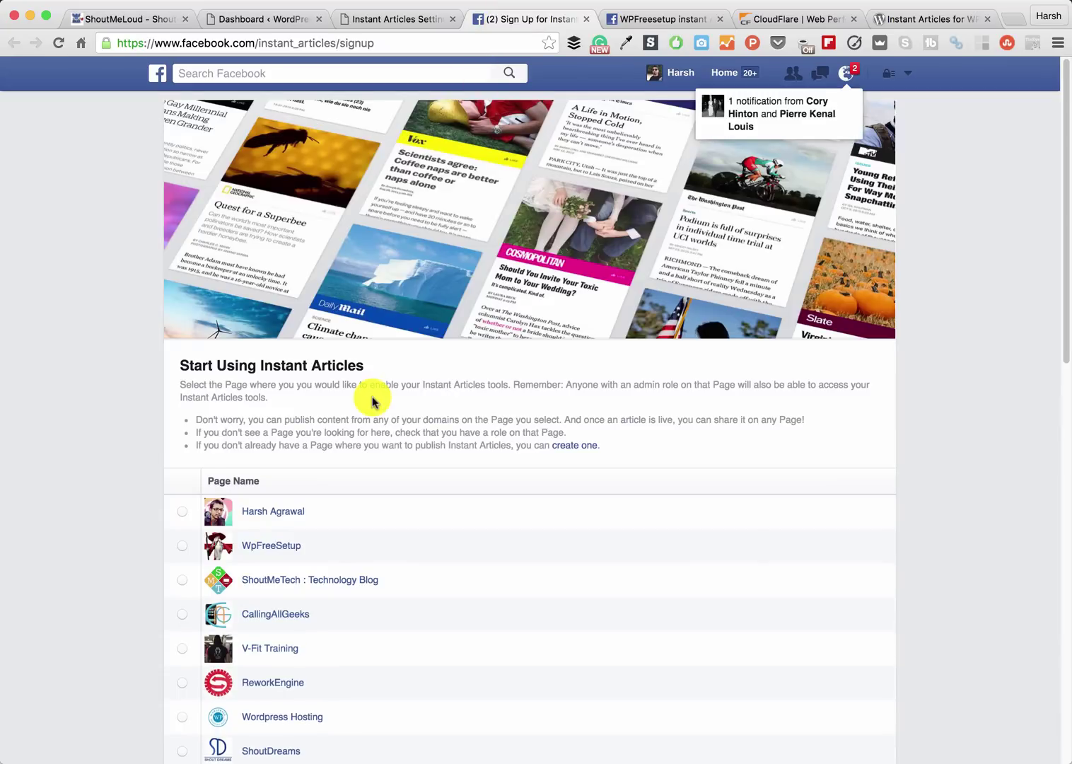
{"action": "scroll", "coordinate": [220, 363], "scroll_direction": "down", "scroll_amount": 4}
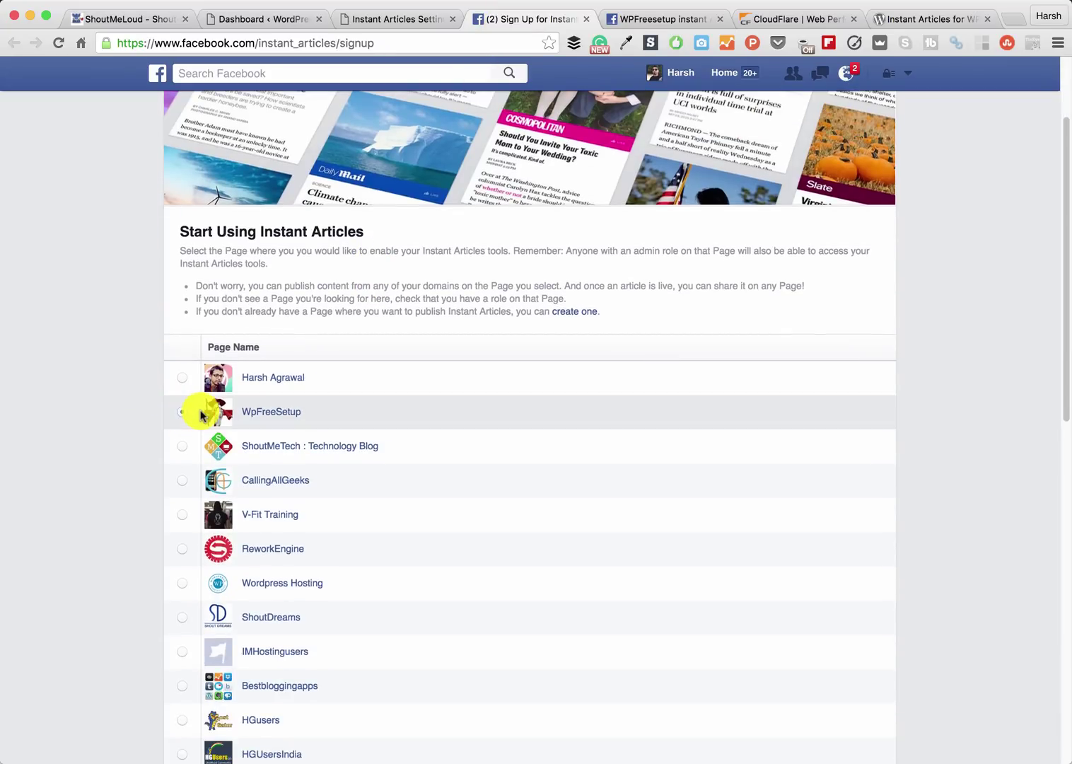
{"action": "left_click", "coordinate": [181, 411]}
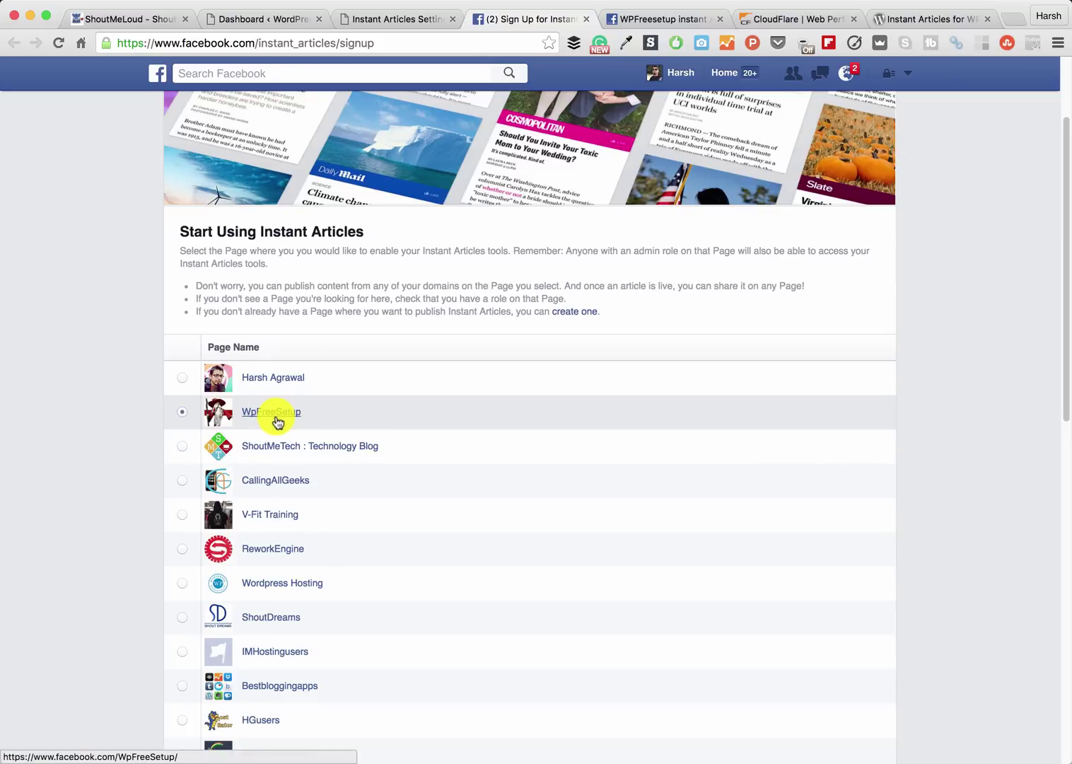
{"action": "scroll", "coordinate": [275, 422], "scroll_direction": "down", "scroll_amount": 15}
{"action": "left_click", "coordinate": [186, 601]}
{"action": "left_click", "coordinate": [259, 631]}
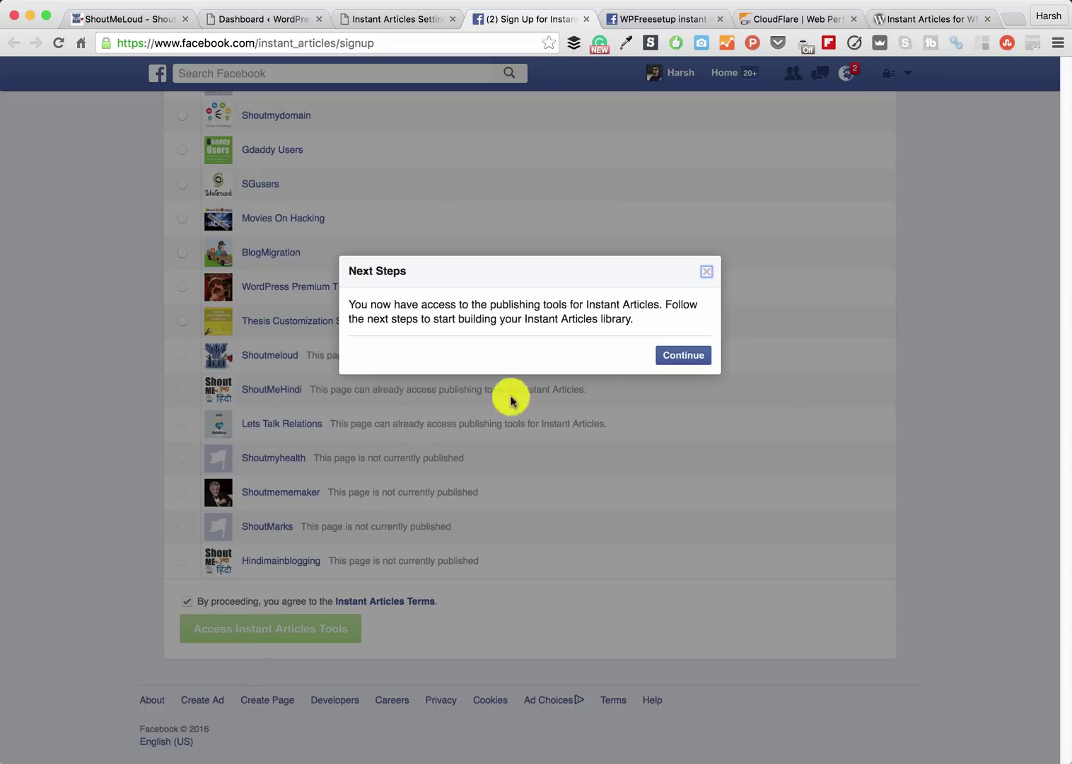
{"action": "left_click", "coordinate": [700, 355]}
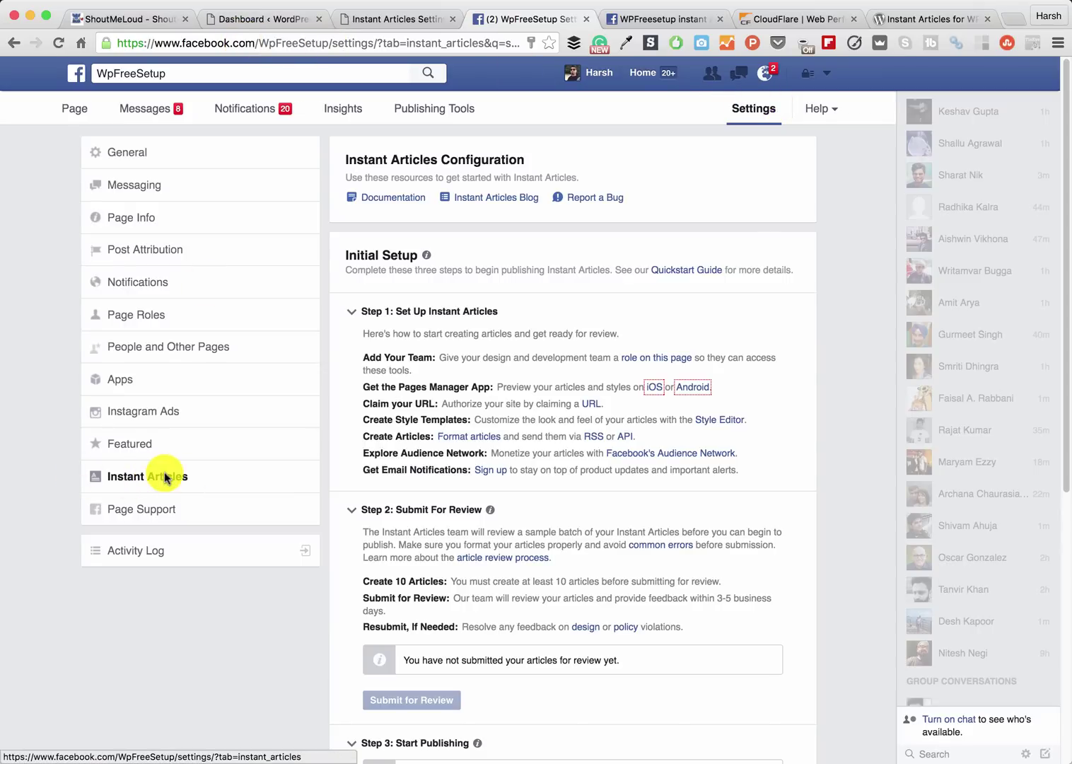
- Expand Claim Your URL under Tools and select the fb:pages meta tag
{"action": "scroll", "coordinate": [500, 211], "scroll_direction": "down", "scroll_amount": 6}
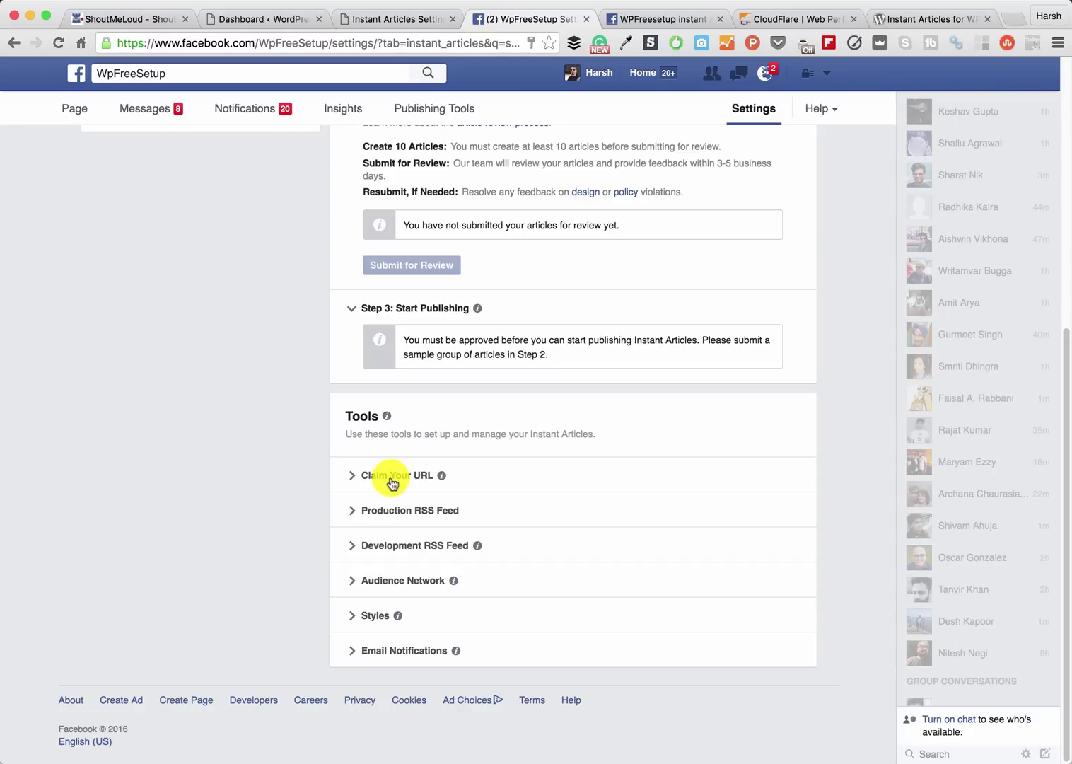
{"action": "left_click", "coordinate": [393, 477]}
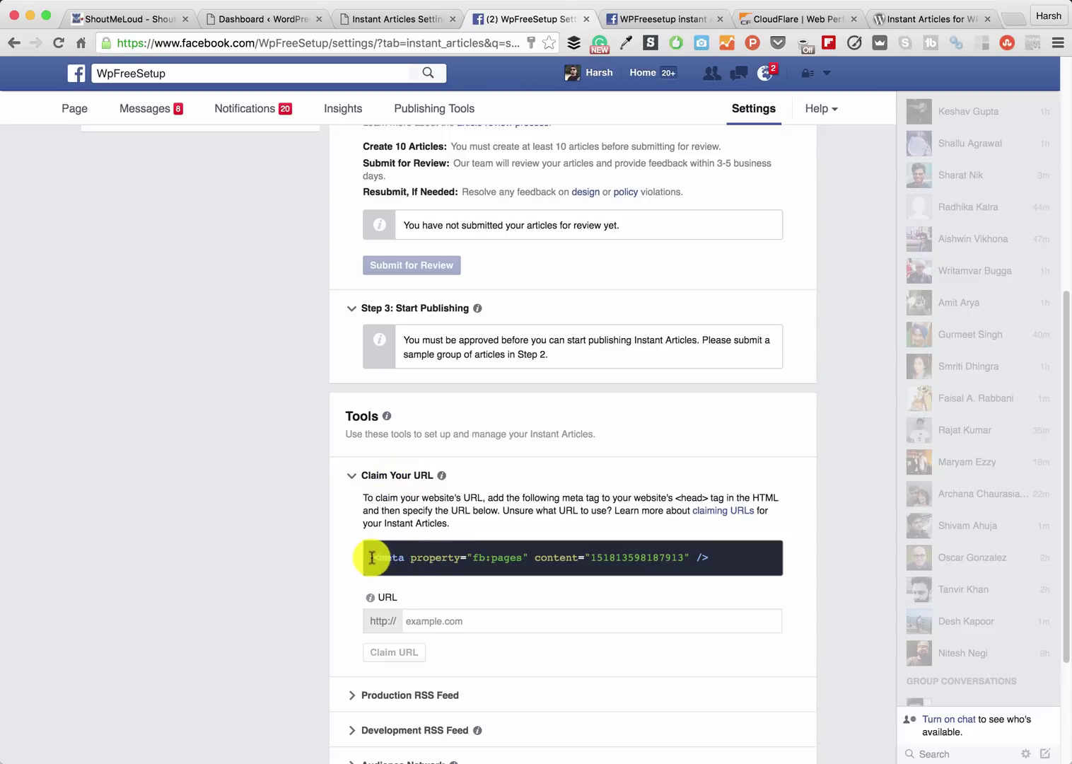
{"action": "left_click_drag", "start_coordinate": [374, 557], "coordinate": [718, 562]}
{"action": "key", "text": "super+c"}
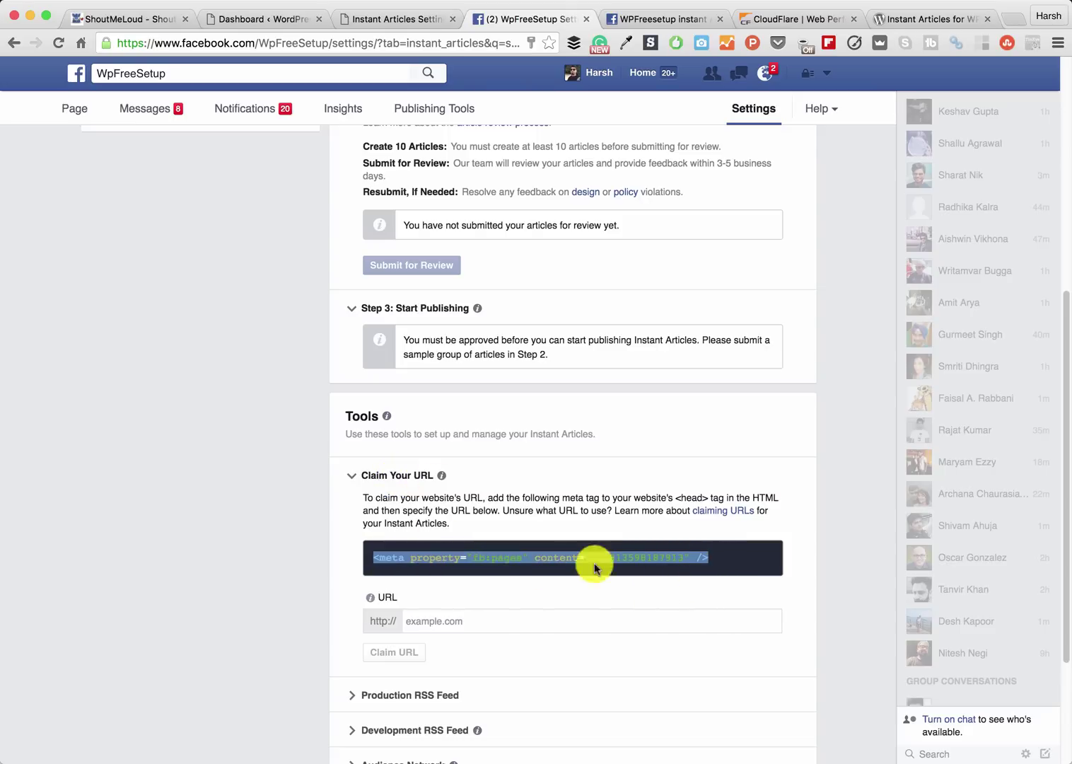
- Open the Genesis Theme Settings page from the WordPress dashboard
{"action": "left_click", "coordinate": [263, 19]}
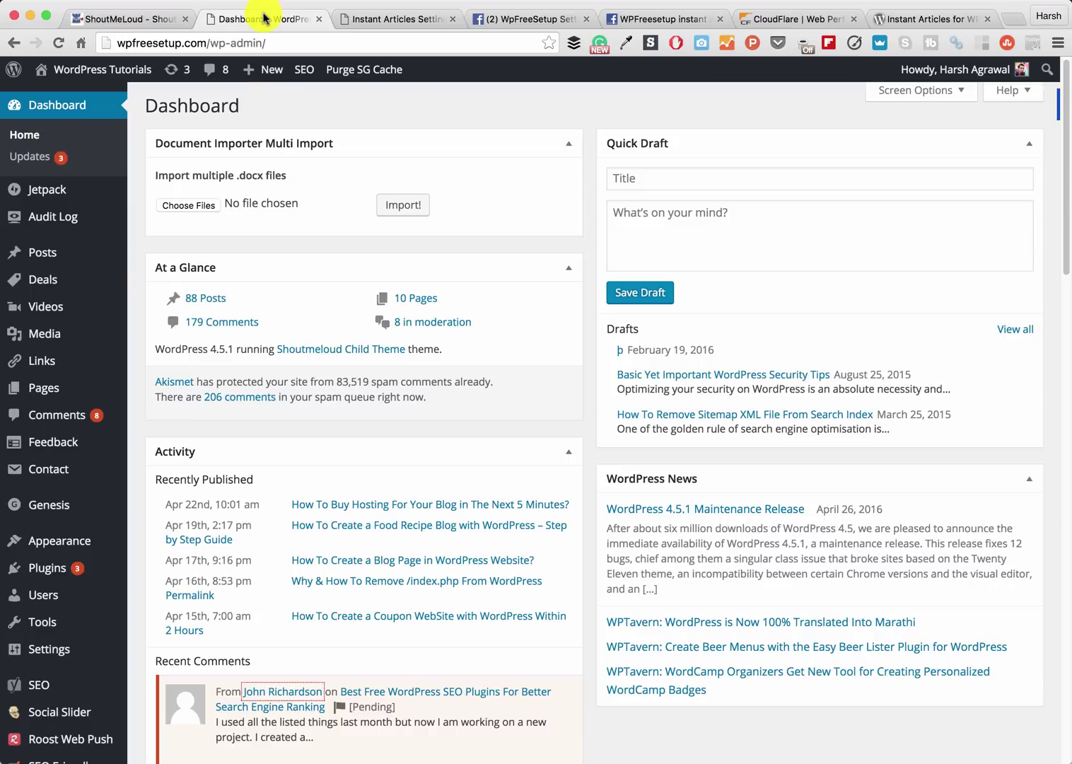
{"action": "mouse_move", "coordinate": [83, 514]}
{"action": "left_click", "coordinate": [183, 507], "text": "super"}
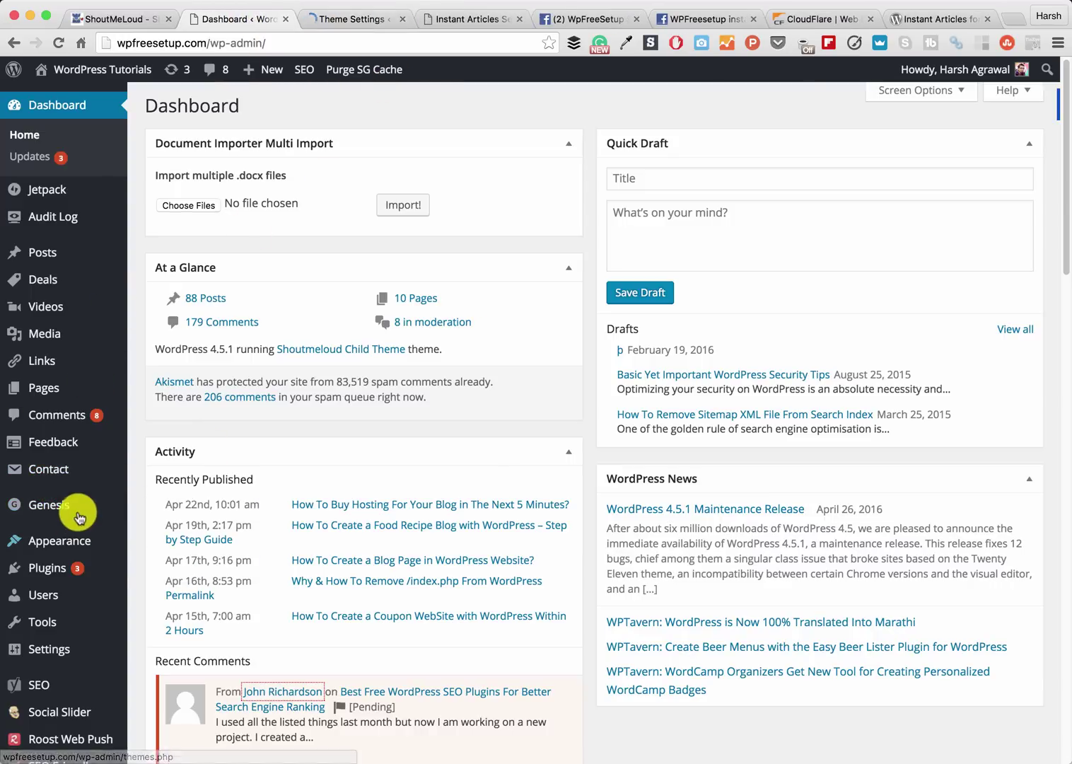
{"action": "left_click", "coordinate": [363, 25]}
{"action": "scroll", "coordinate": [400, 600], "scroll_direction": "down", "scroll_amount": 15}
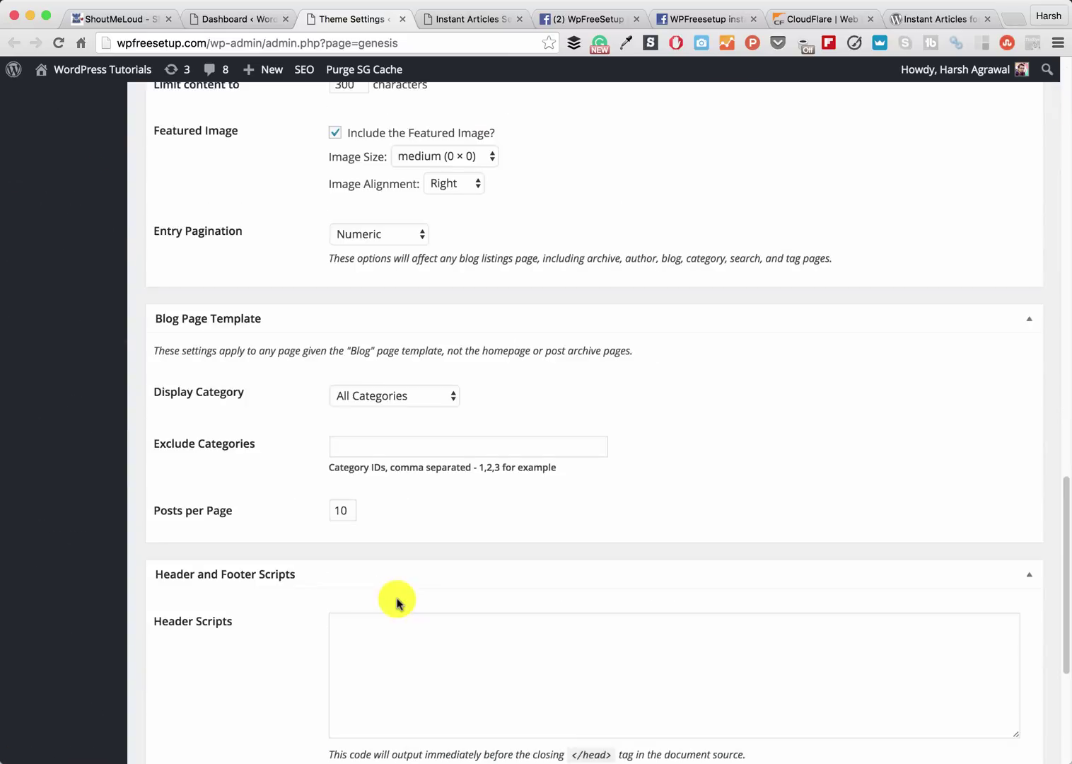
- Paste the fb:pages meta tag into Header Scripts, save, and purge the SG cache
{"action": "left_click", "coordinate": [444, 378]}
{"action": "key", "text": "super+v"}
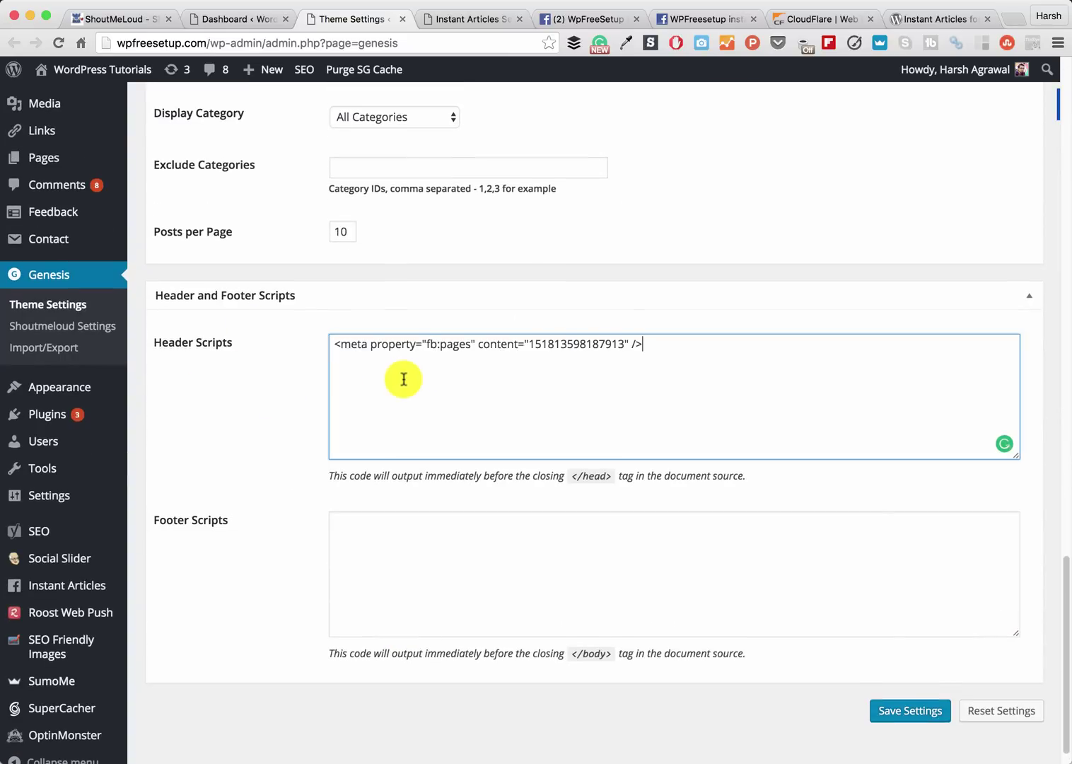
{"action": "left_click", "coordinate": [898, 711]}
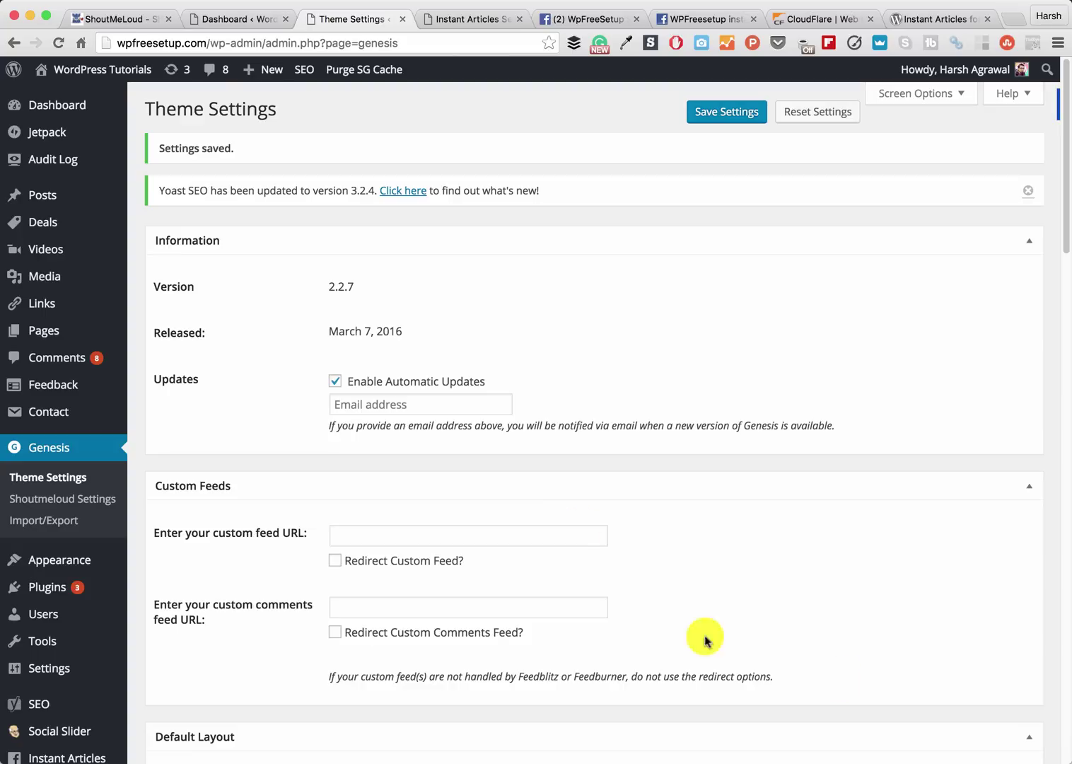
{"action": "left_click", "coordinate": [355, 70]}
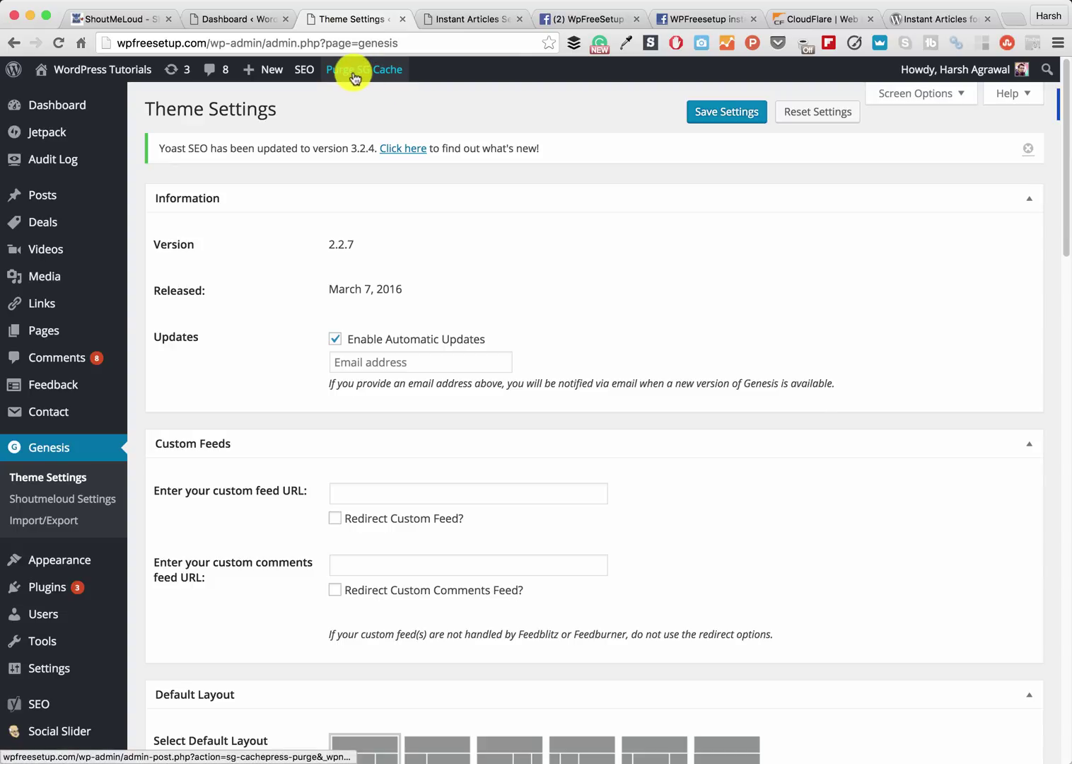
- Claim wpfreesetup.com for Instant Articles in the Facebook page's Claim Your URL field
{"action": "left_click", "coordinate": [460, 21]}
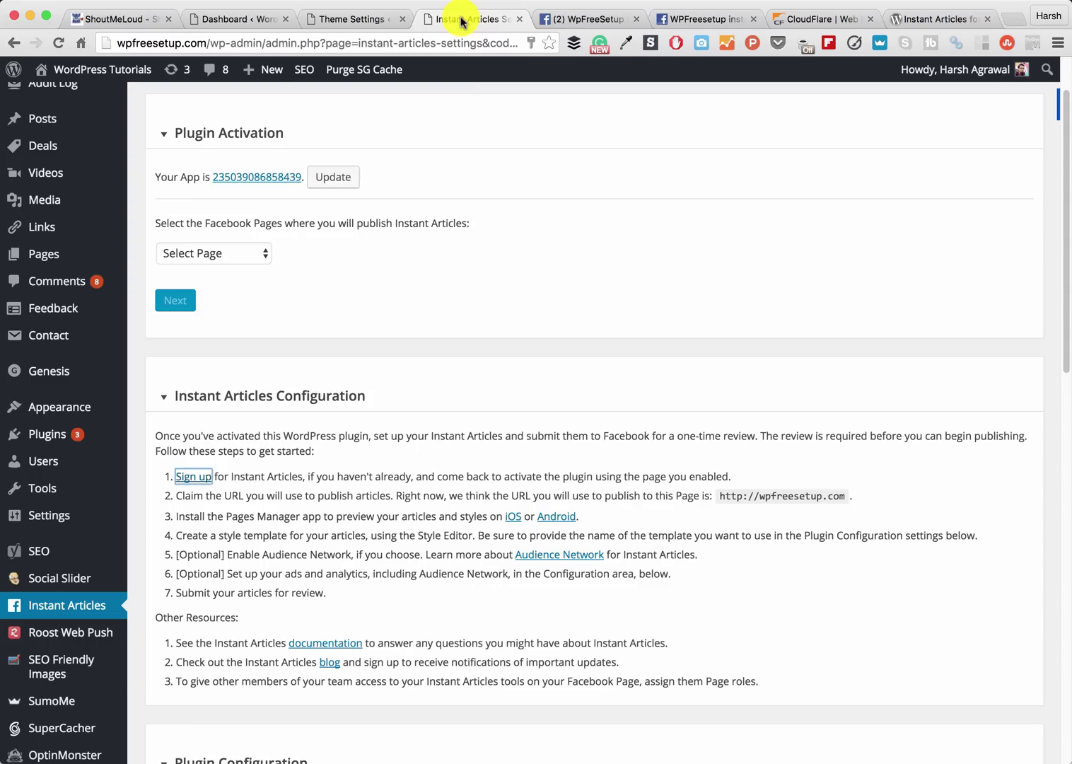
{"action": "left_click", "coordinate": [587, 18]}
{"action": "scroll", "coordinate": [424, 396], "scroll_direction": "down", "scroll_amount": 2}
{"action": "left_click", "coordinate": [453, 552]}
{"action": "type", "text": "wpfree"}
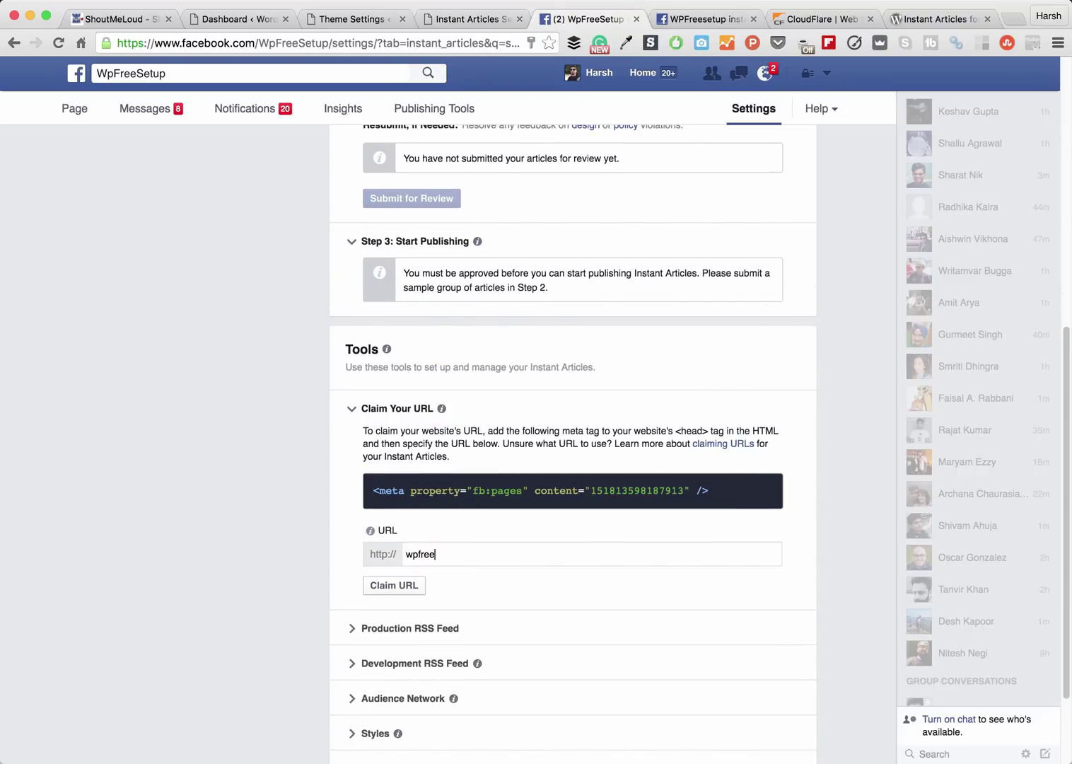
{"action": "type", "text": "setup.com"}
{"action": "left_click", "coordinate": [403, 585]}
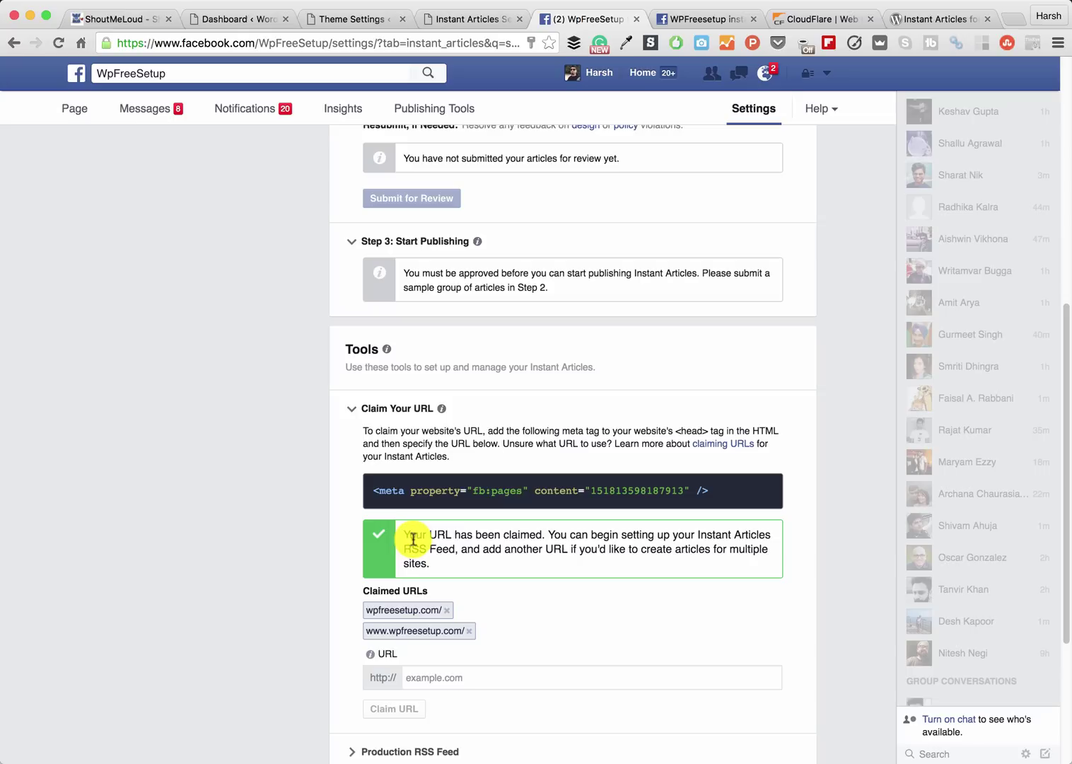
{"action": "left_click_drag", "start_coordinate": [403, 535], "coordinate": [517, 564]}
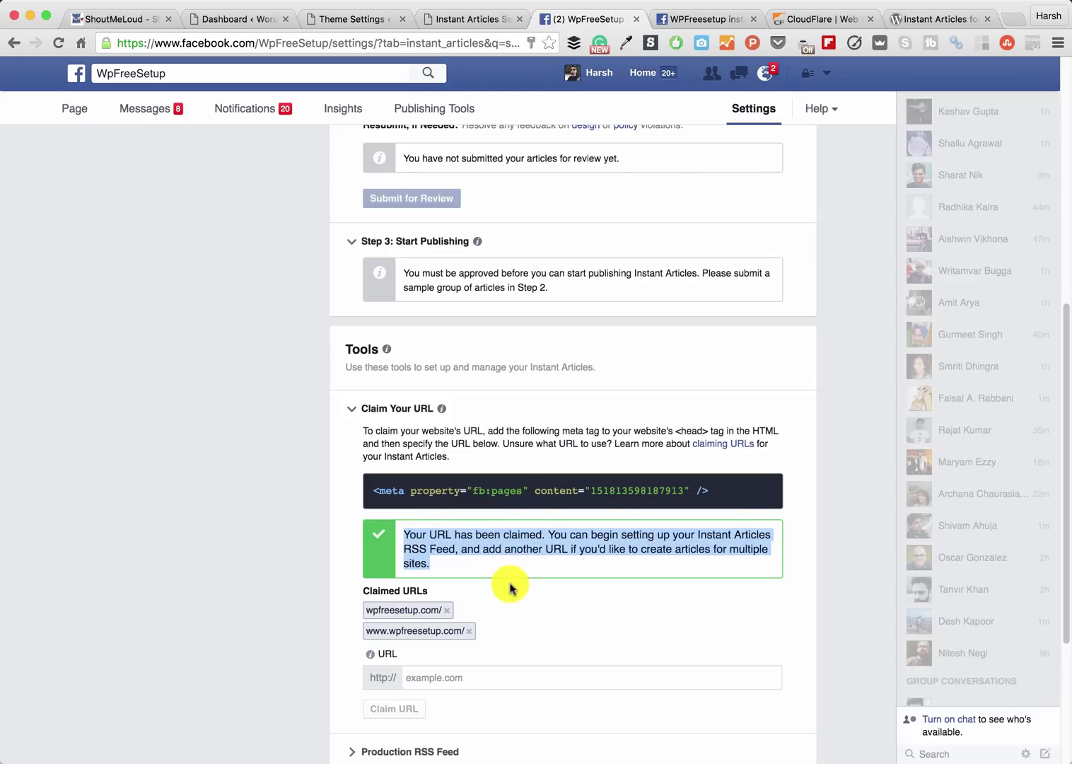
{"action": "left_click", "coordinate": [500, 571]}
{"action": "scroll", "coordinate": [502, 574], "scroll_direction": "down", "scroll_amount": 2}
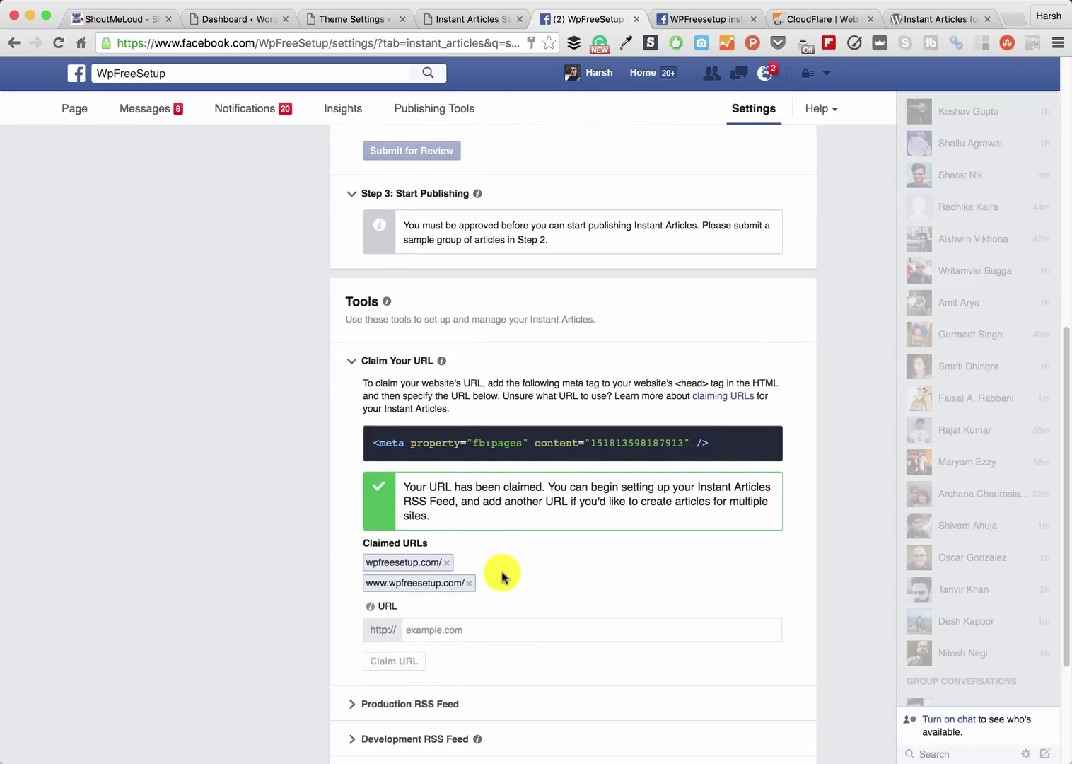
{"action": "scroll", "coordinate": [501, 575], "scroll_direction": "down", "scroll_amount": 5}
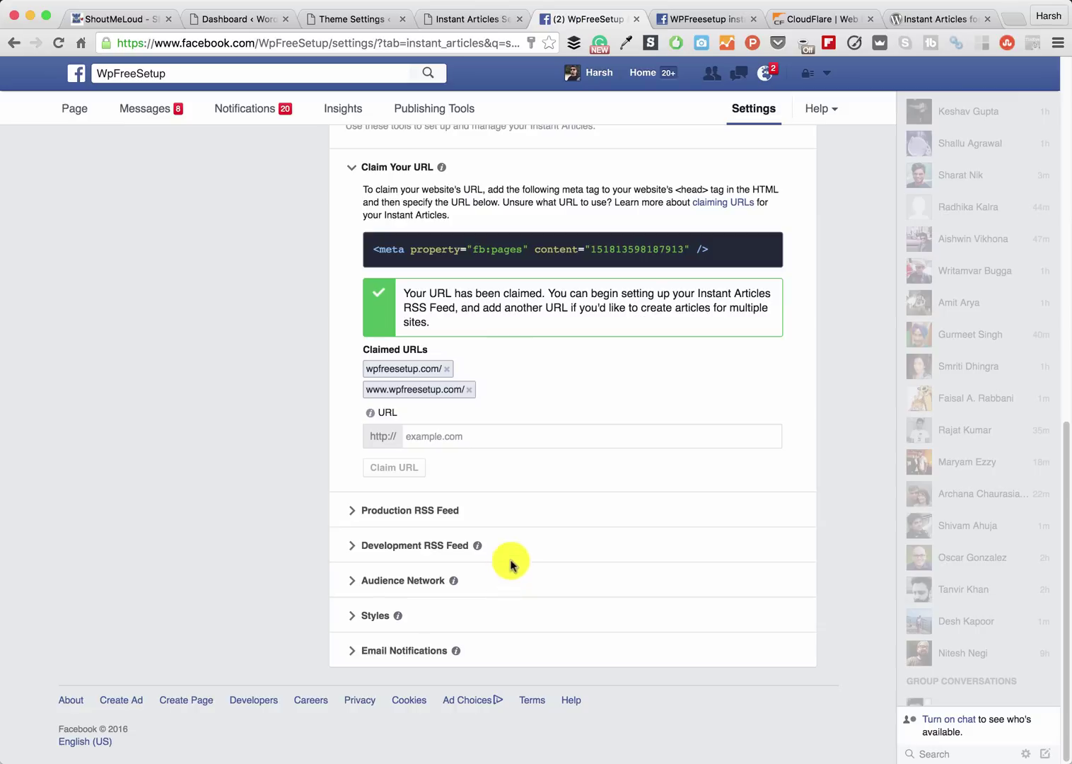
- Expand the Production RSS Feed settings and select the RSS Feed URL field
{"action": "left_click", "coordinate": [401, 512]}
{"action": "scroll", "coordinate": [418, 523], "scroll_direction": "down", "scroll_amount": 2}
{"action": "left_click", "coordinate": [440, 518]}
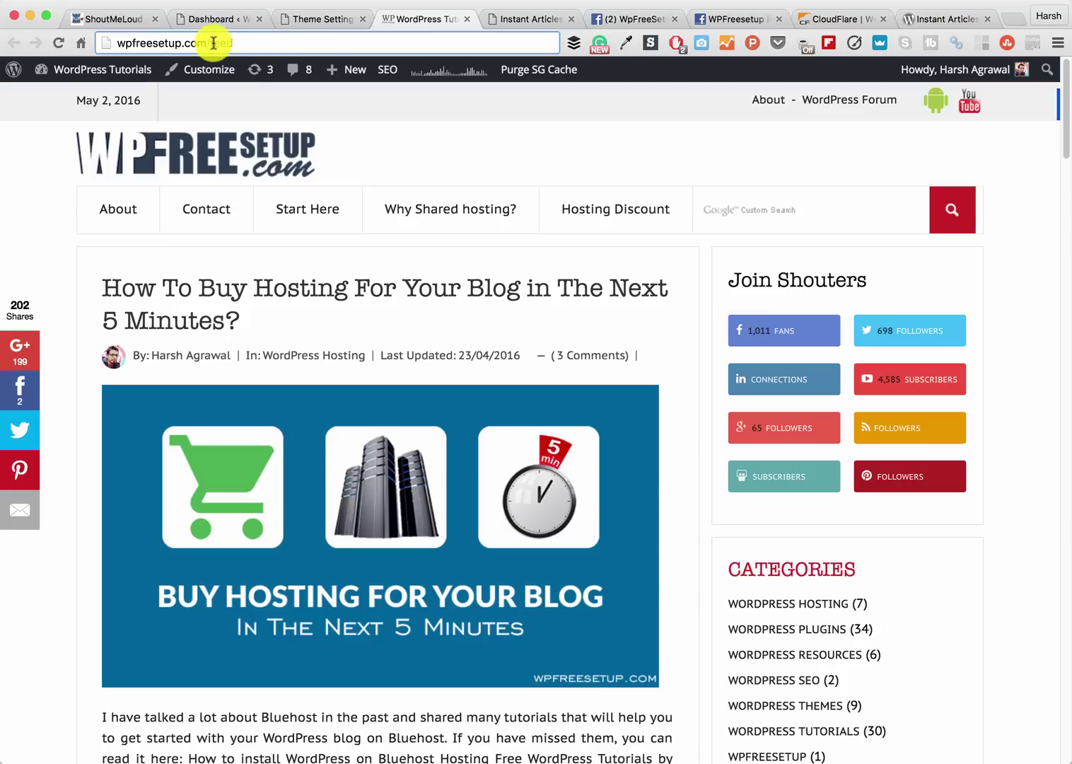
- Load wpfreesetup.com/feed/instant-articles in the browser, then return to the plugin settings
{"action": "left_click_drag", "start_coordinate": [213, 43], "coordinate": [268, 50]}
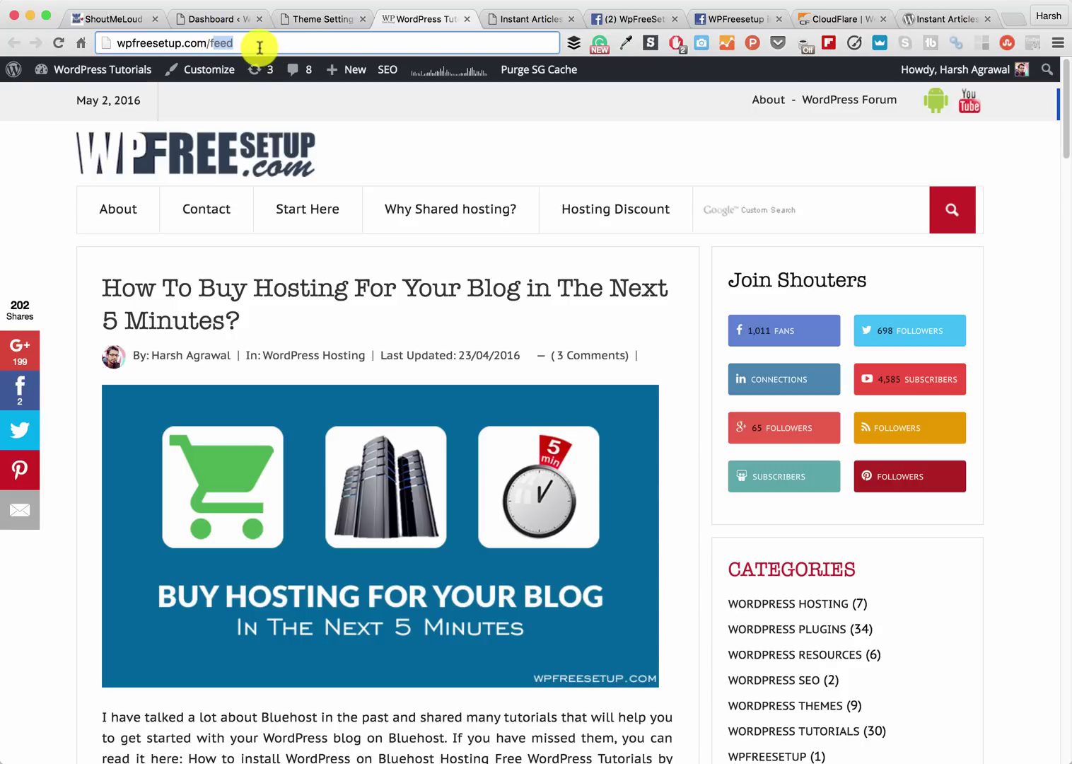
{"action": "key", "text": "BackSpace"}
{"action": "type", "text": "feed/instant-articles"}
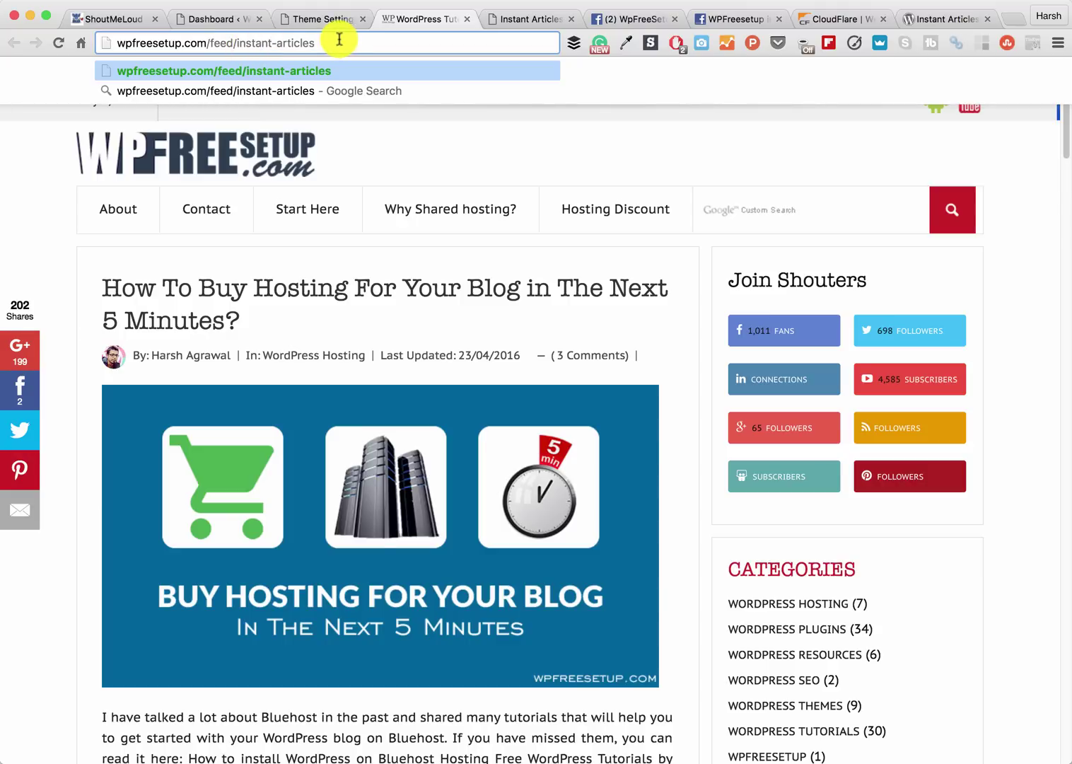
{"action": "key", "text": "Return"}
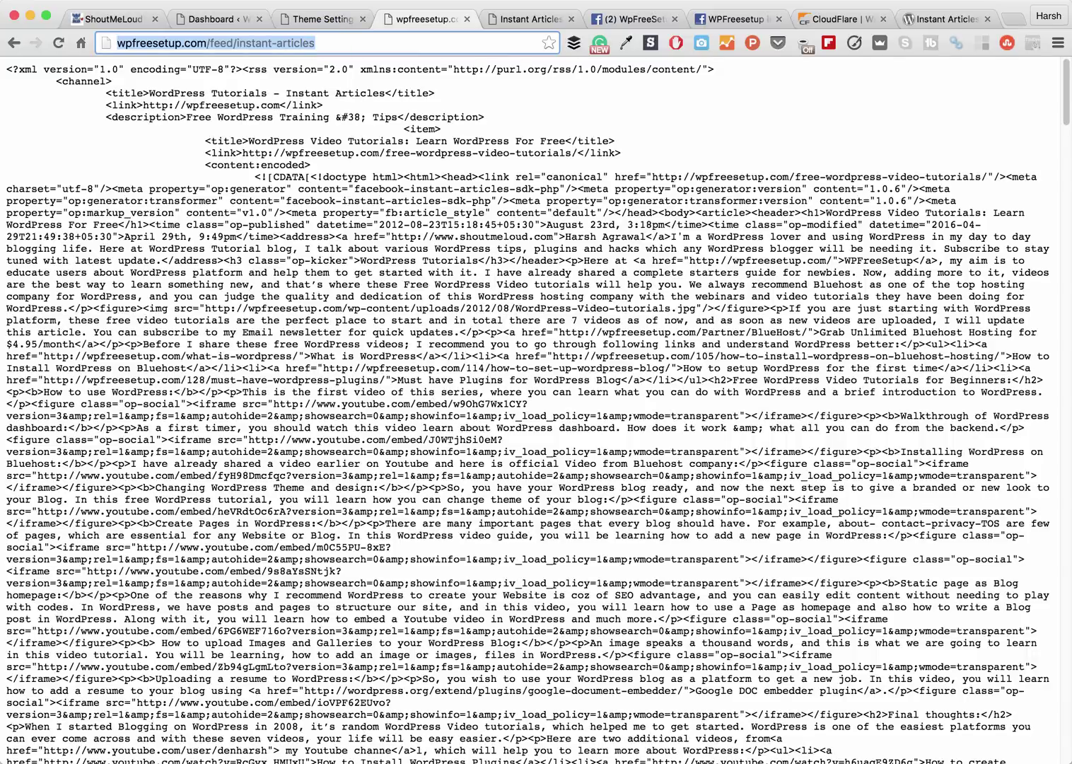
{"action": "left_click", "coordinate": [516, 20]}
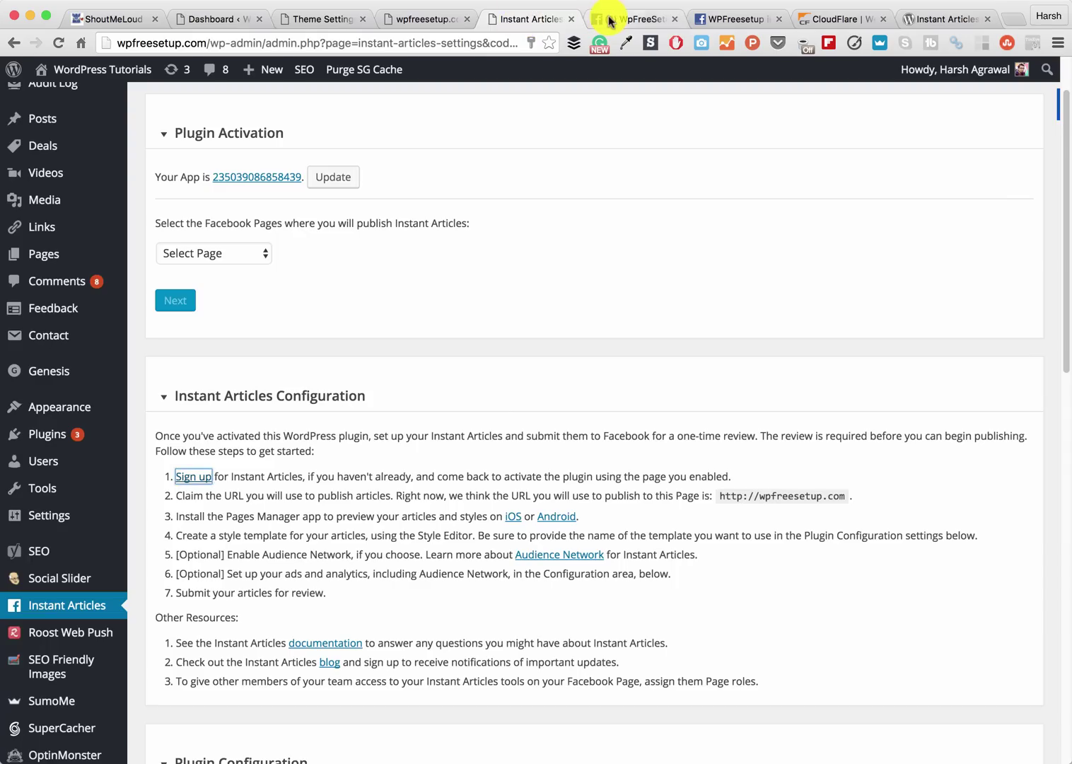
{"action": "left_click", "coordinate": [610, 22]}
{"action": "type", "text": "http://wpfreesetup.com/feed/instant-articles"}
{"action": "left_click", "coordinate": [382, 584]}
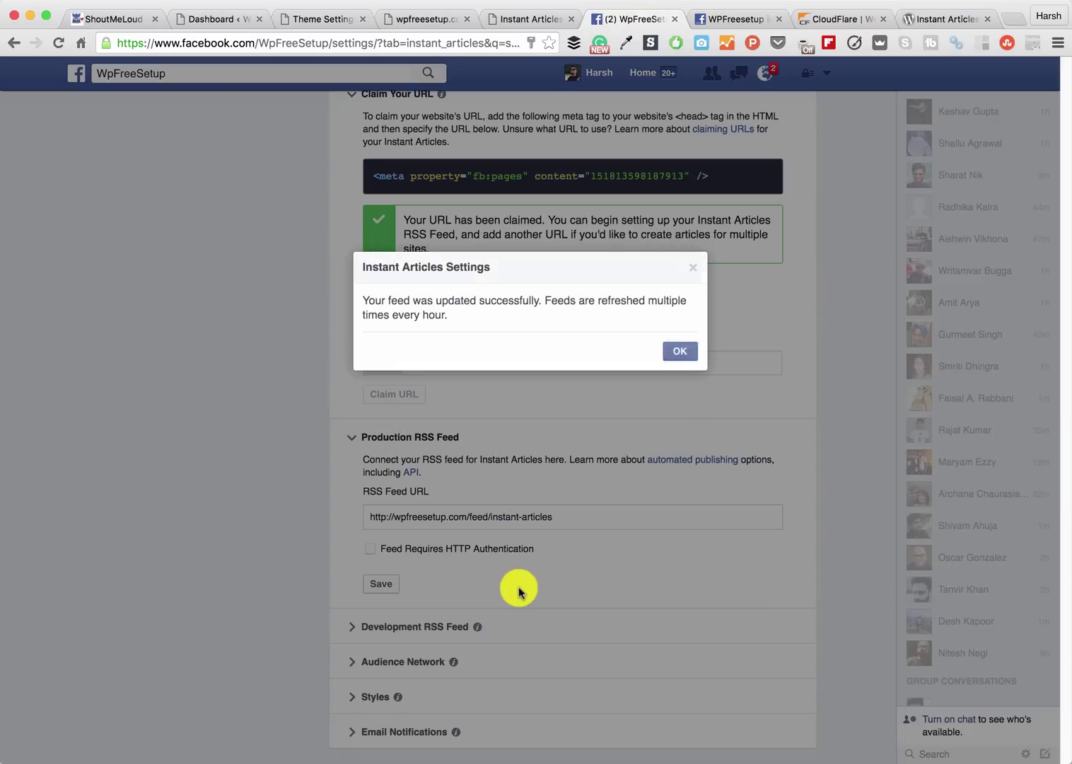
{"action": "left_click", "coordinate": [669, 356]}
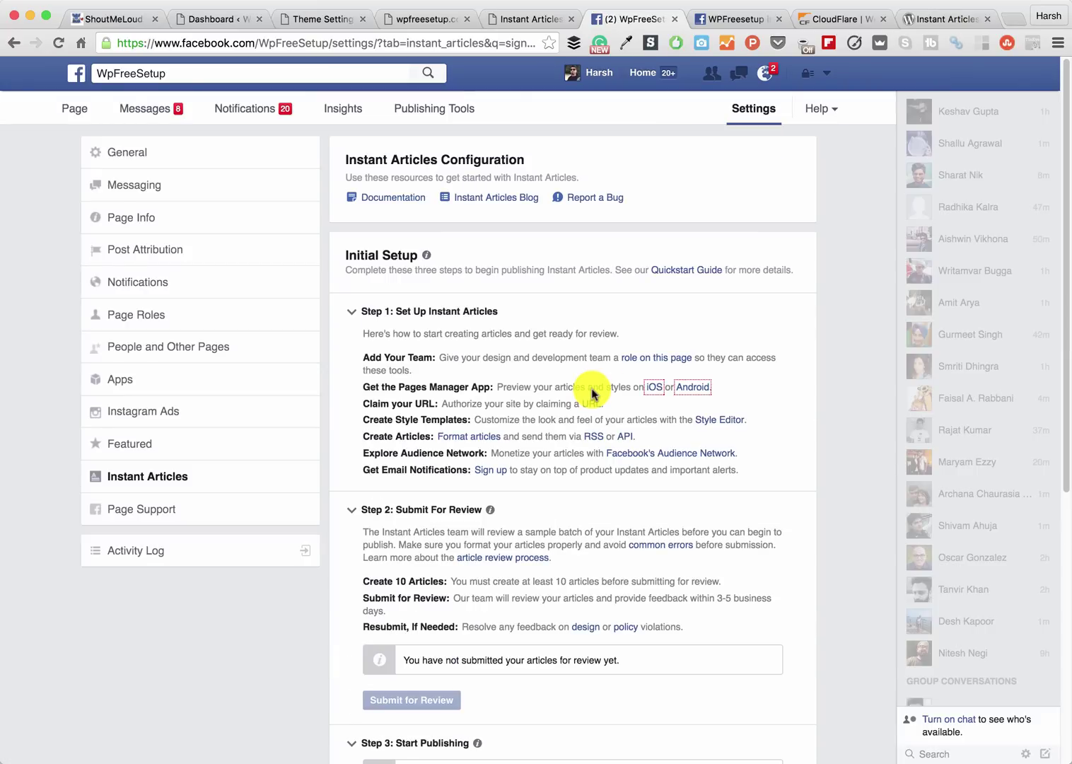
- Upload WPfreesetuplogo as the default style's identity-bar logo, then save and close the style
{"action": "scroll", "coordinate": [593, 393], "scroll_direction": "down", "scroll_amount": 10}
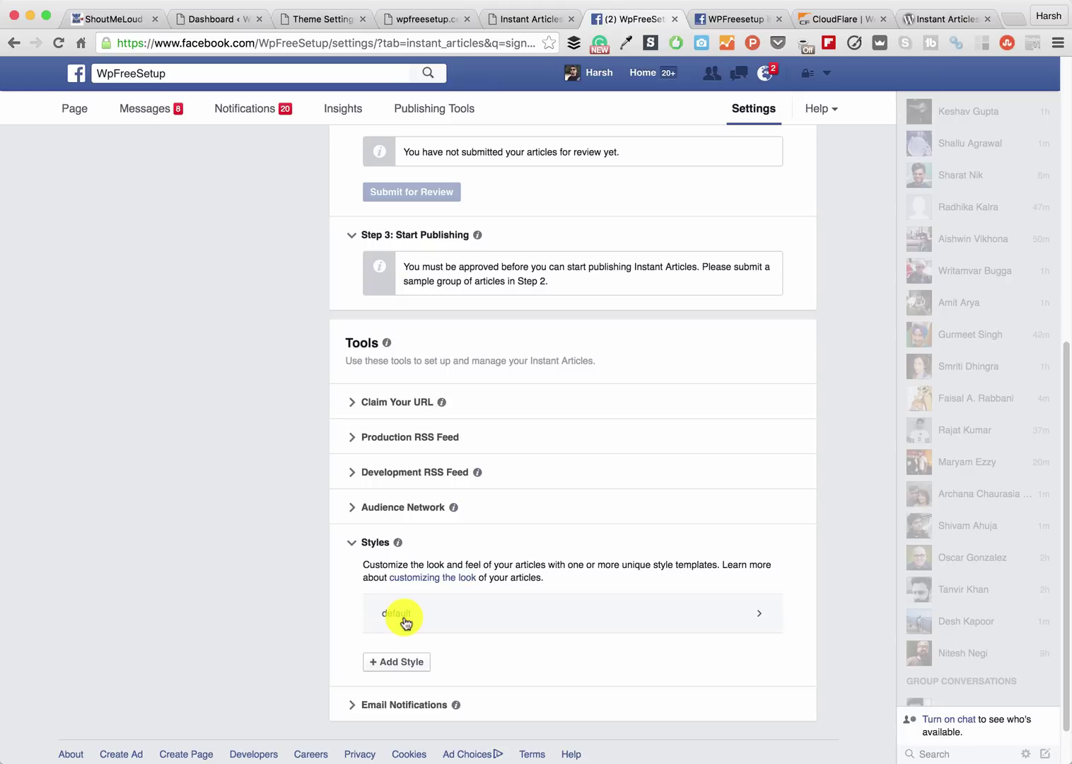
{"action": "left_click", "coordinate": [405, 619]}
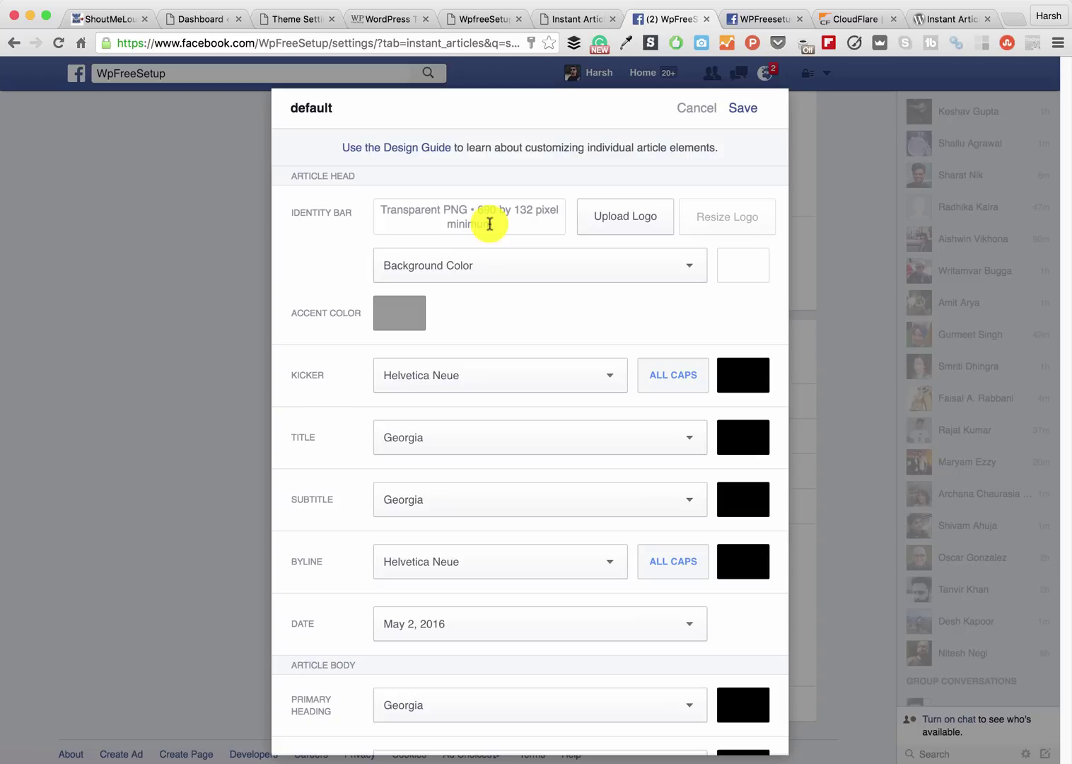
{"action": "left_click", "coordinate": [613, 227]}
{"action": "double_click", "coordinate": [456, 113]}
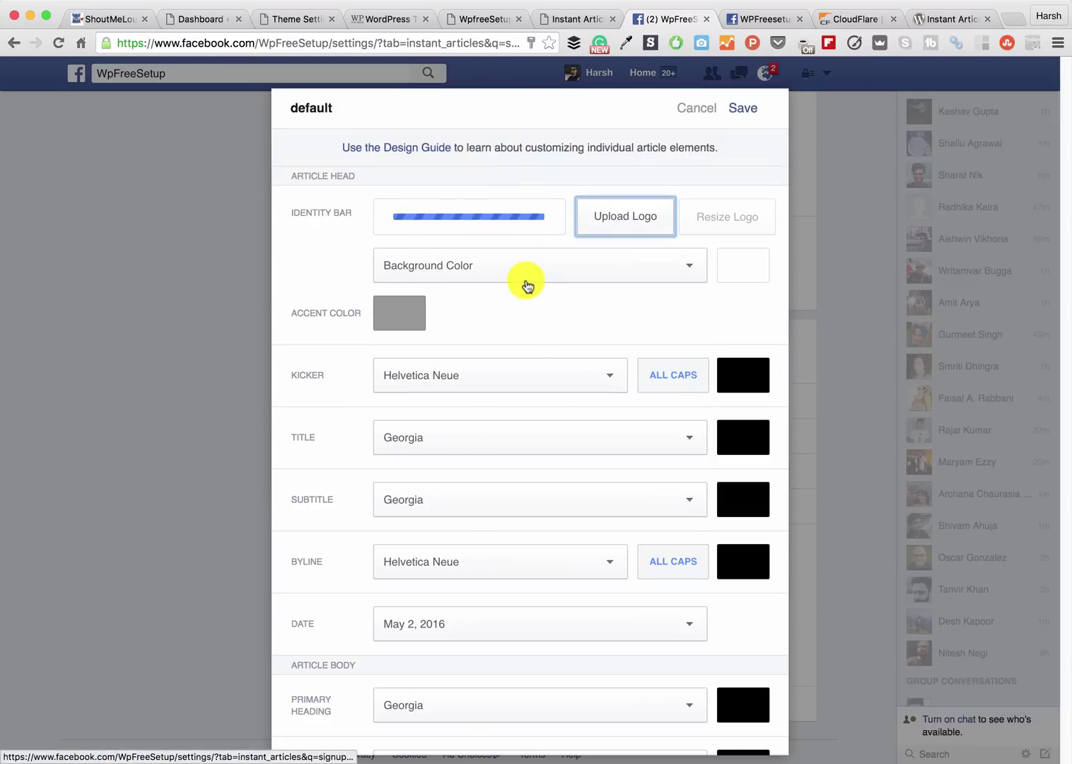
{"action": "left_click", "coordinate": [743, 108]}
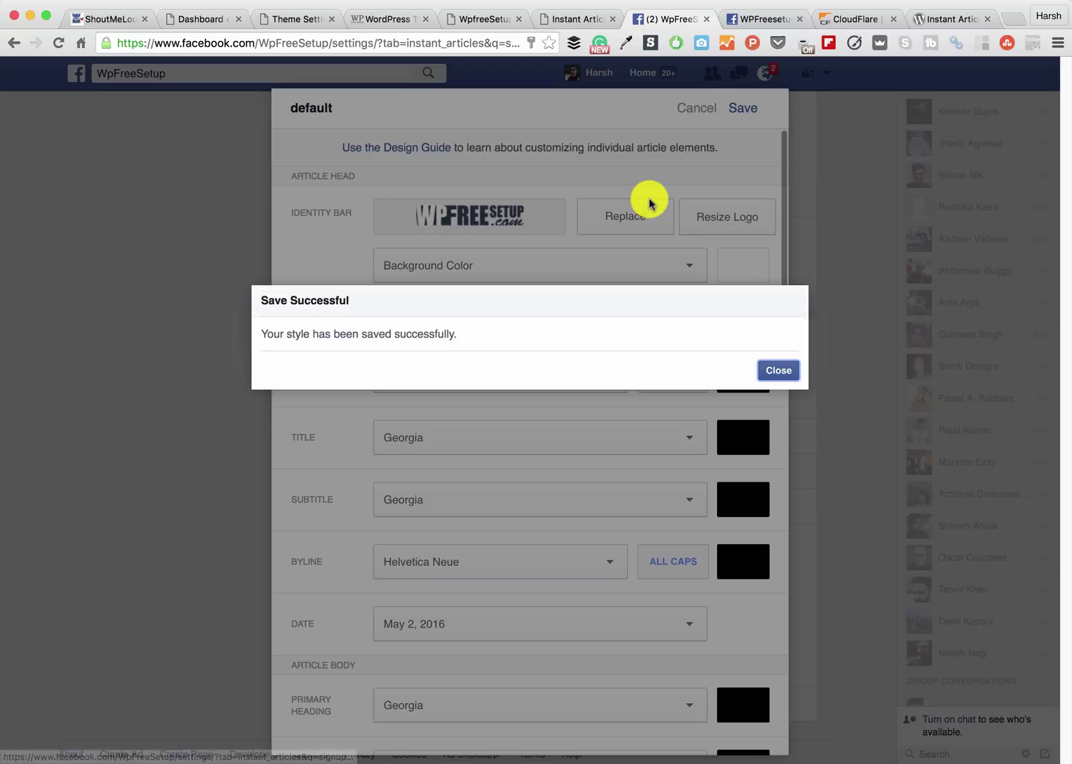
{"action": "left_click", "coordinate": [780, 370]}
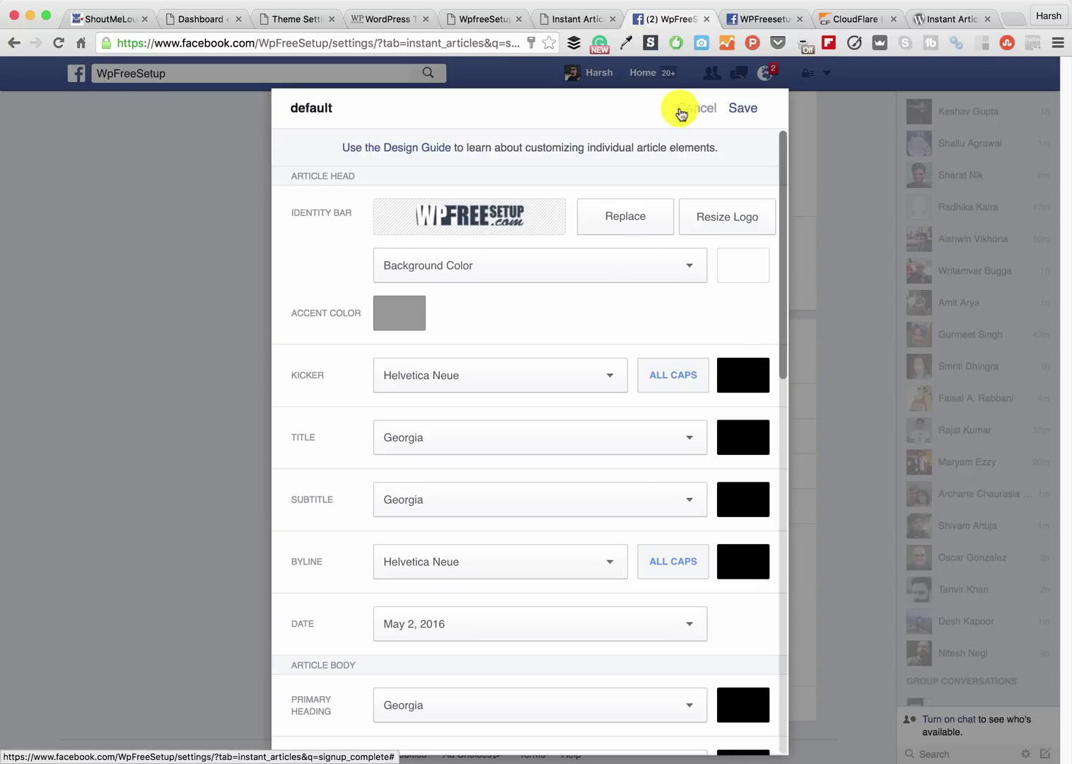
{"action": "left_click", "coordinate": [696, 108]}
{"action": "scroll", "coordinate": [535, 336], "scroll_direction": "up", "scroll_amount": 3}
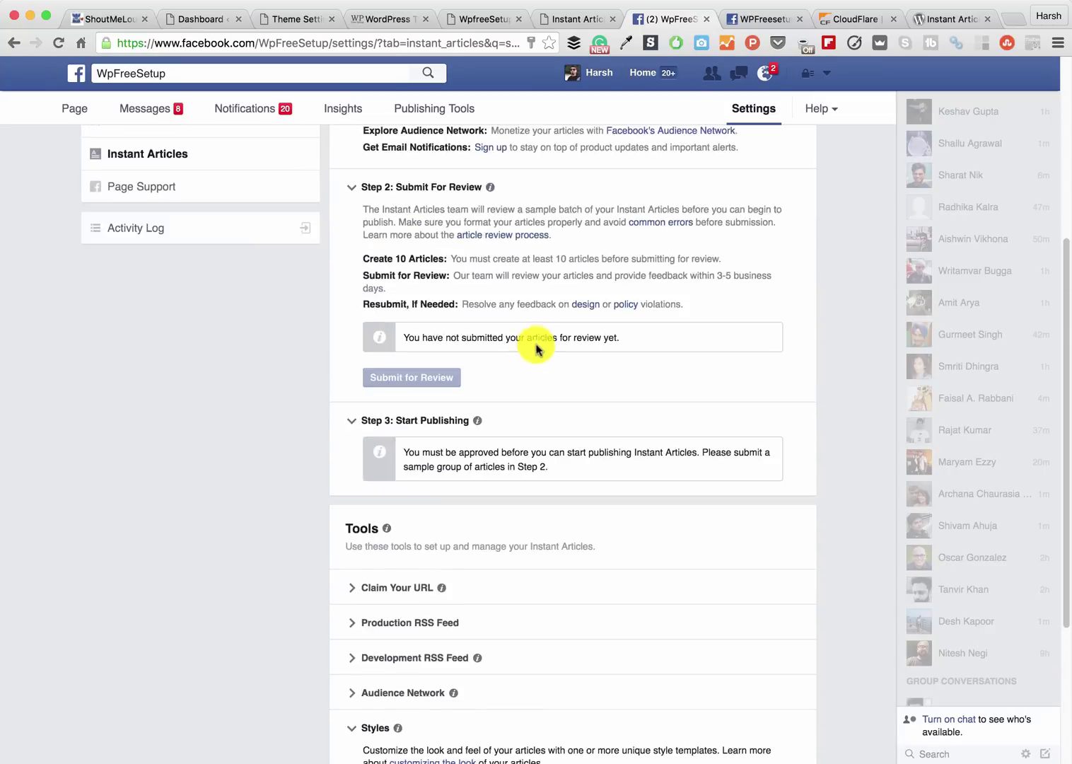
{"action": "scroll", "coordinate": [459, 558], "scroll_direction": "down", "scroll_amount": 3}
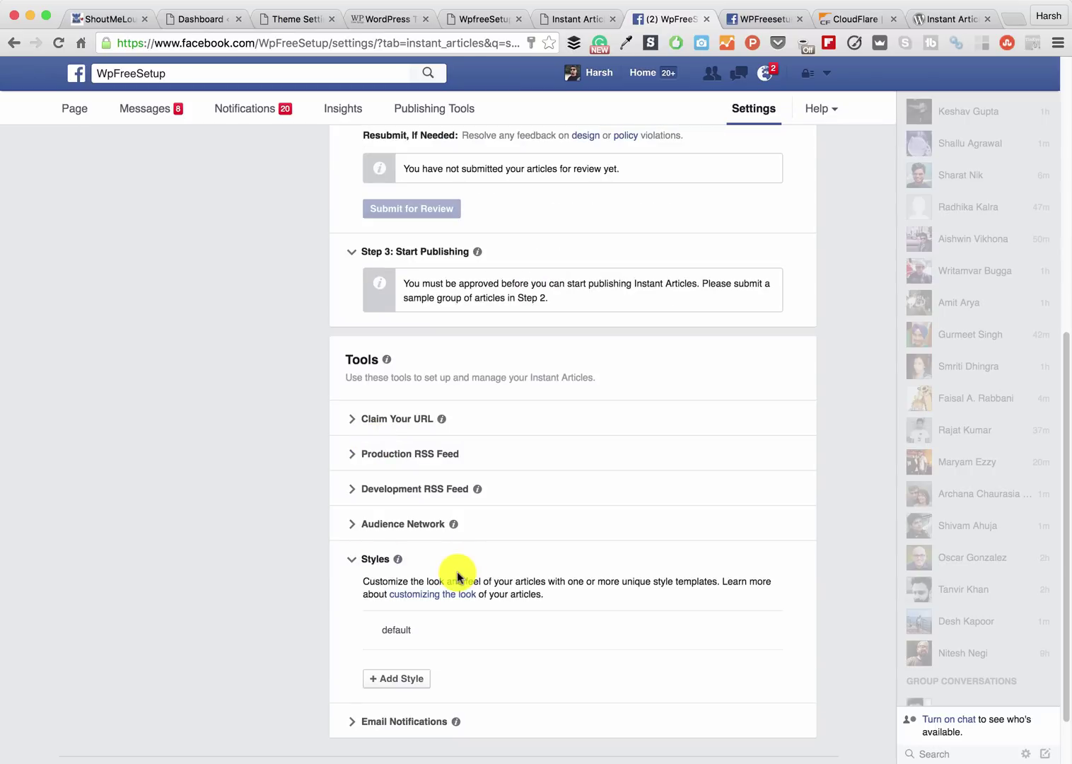
- Inspect the Plugin Activation and Facebook app settings of the WordPress Instant Articles plugin
{"action": "left_click", "coordinate": [583, 21]}
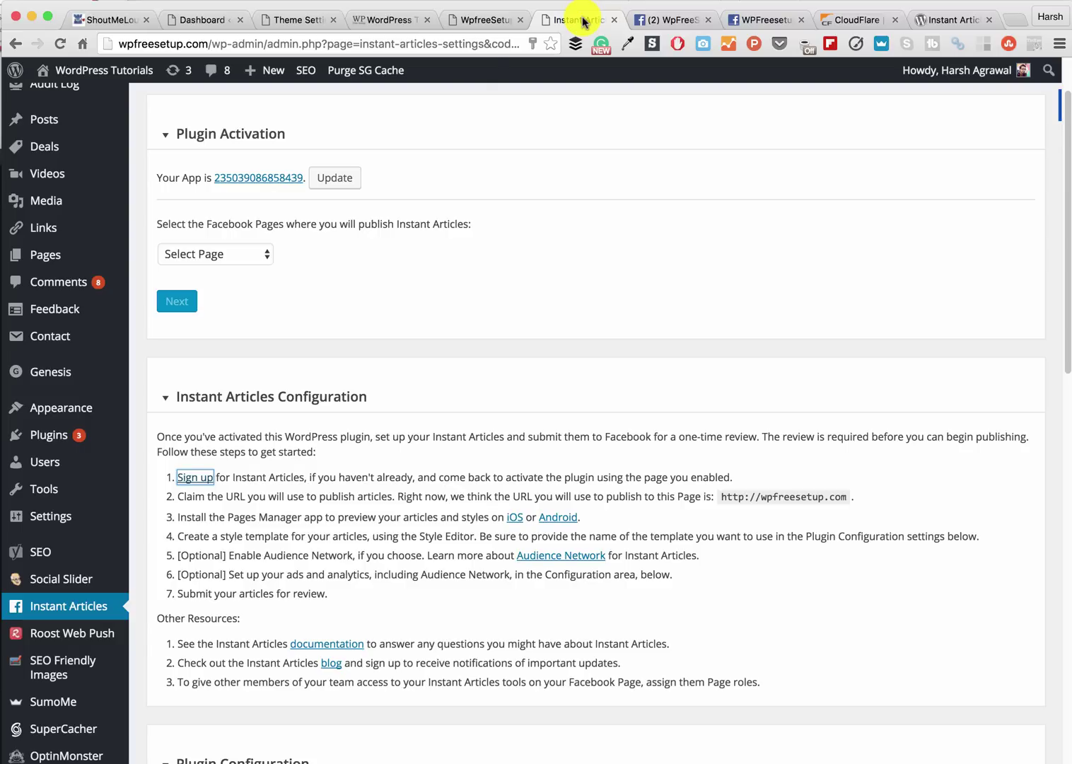
{"action": "left_click", "coordinate": [234, 257]}
{"action": "left_click", "coordinate": [312, 277]}
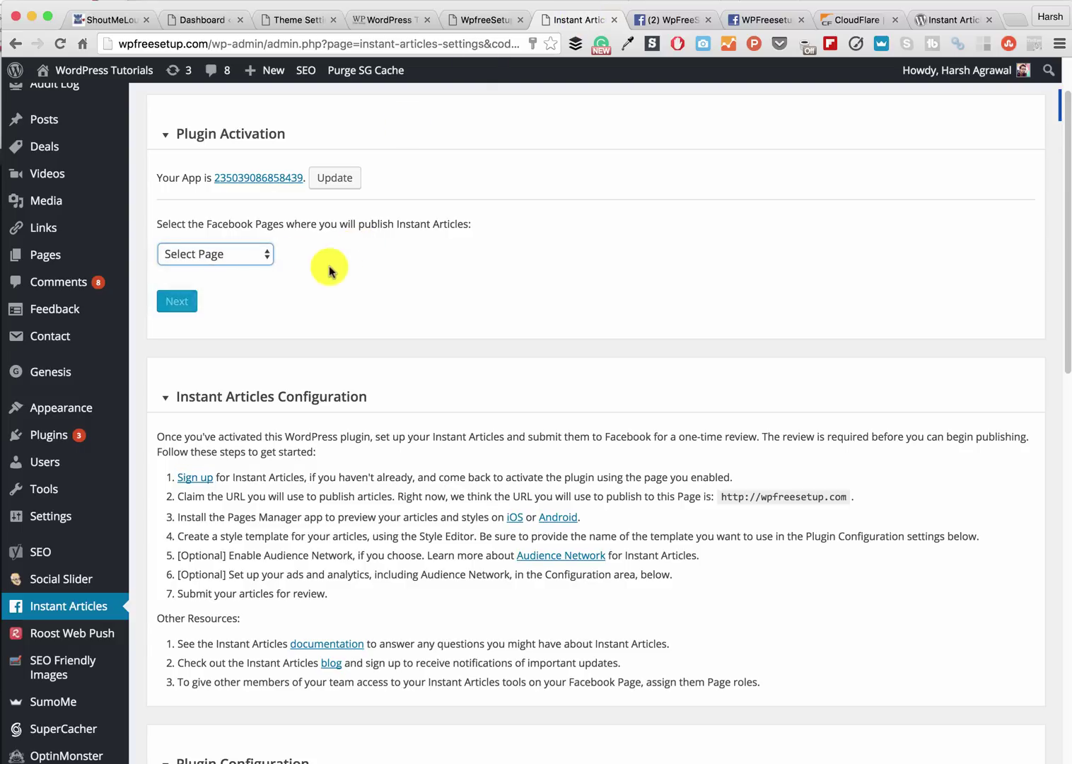
{"action": "scroll", "coordinate": [234, 297], "scroll_direction": "up", "scroll_amount": 2}
{"action": "left_click", "coordinate": [329, 256]}
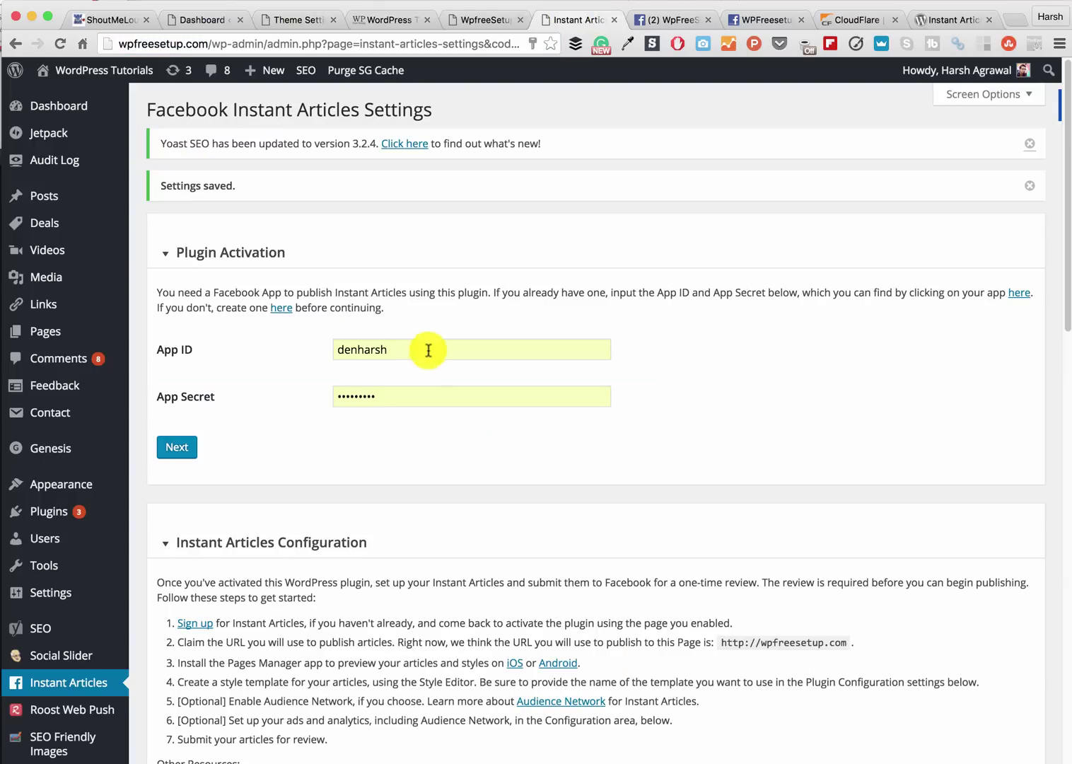
{"action": "left_click", "coordinate": [429, 350]}
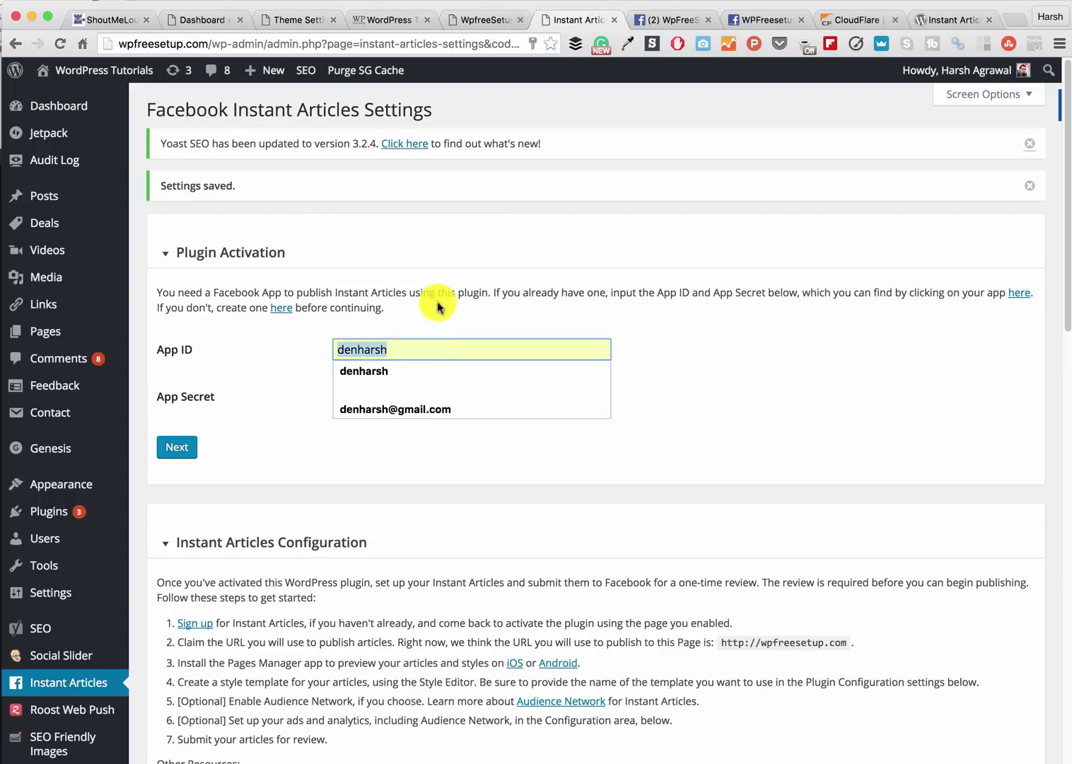
{"action": "left_click", "coordinate": [439, 263]}
{"action": "left_click", "coordinate": [380, 265]}
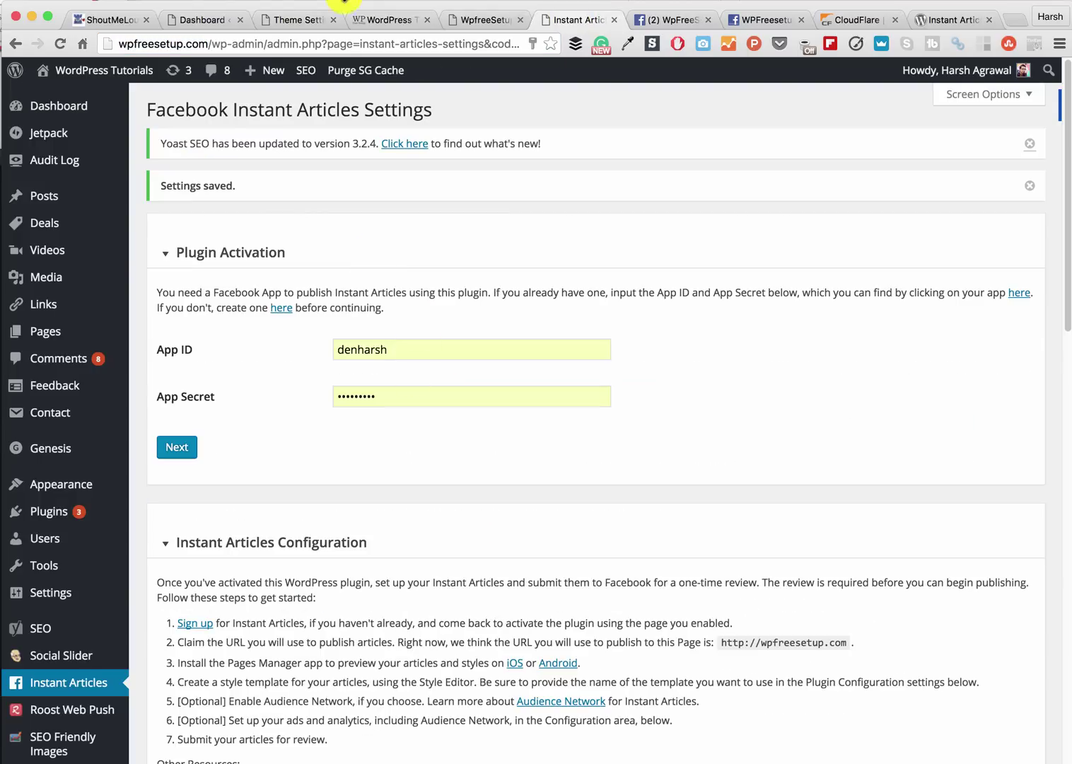
- Check the Facebook app's review status, then return to the Instant Articles settings page
{"action": "left_click", "coordinate": [294, 21]}
{"action": "left_click", "coordinate": [198, 20]}
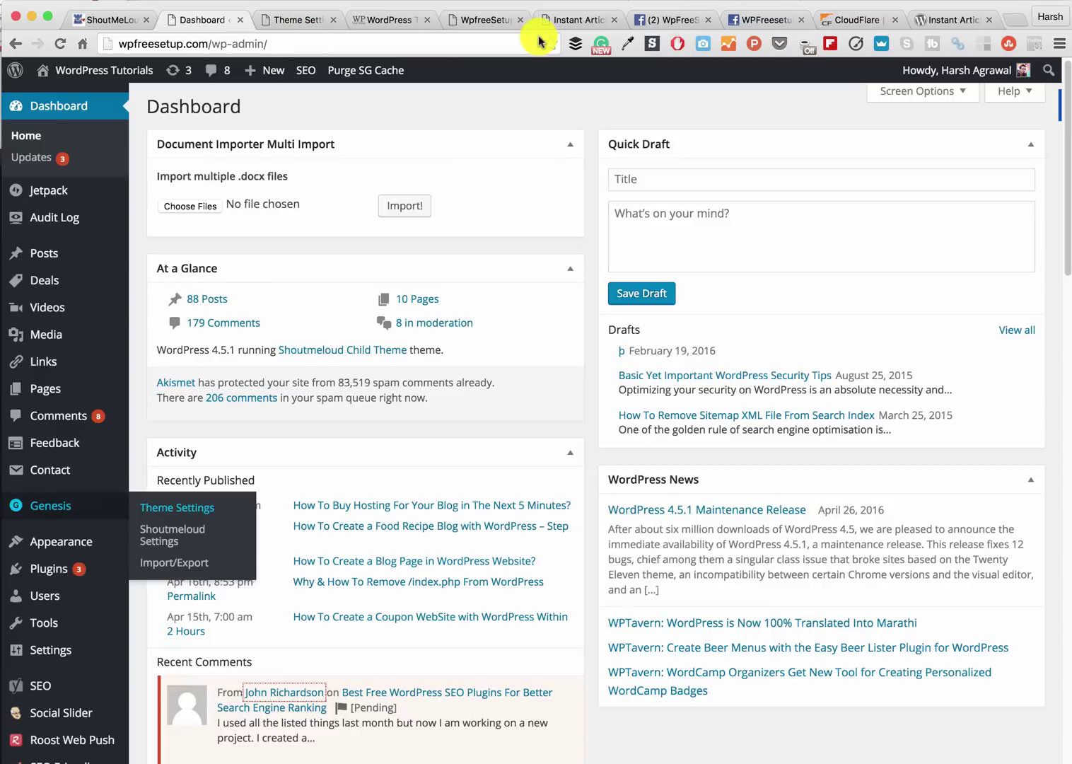
{"action": "left_click", "coordinate": [576, 20]}
{"action": "left_click", "coordinate": [671, 20]}
{"action": "left_click", "coordinate": [776, 28]}
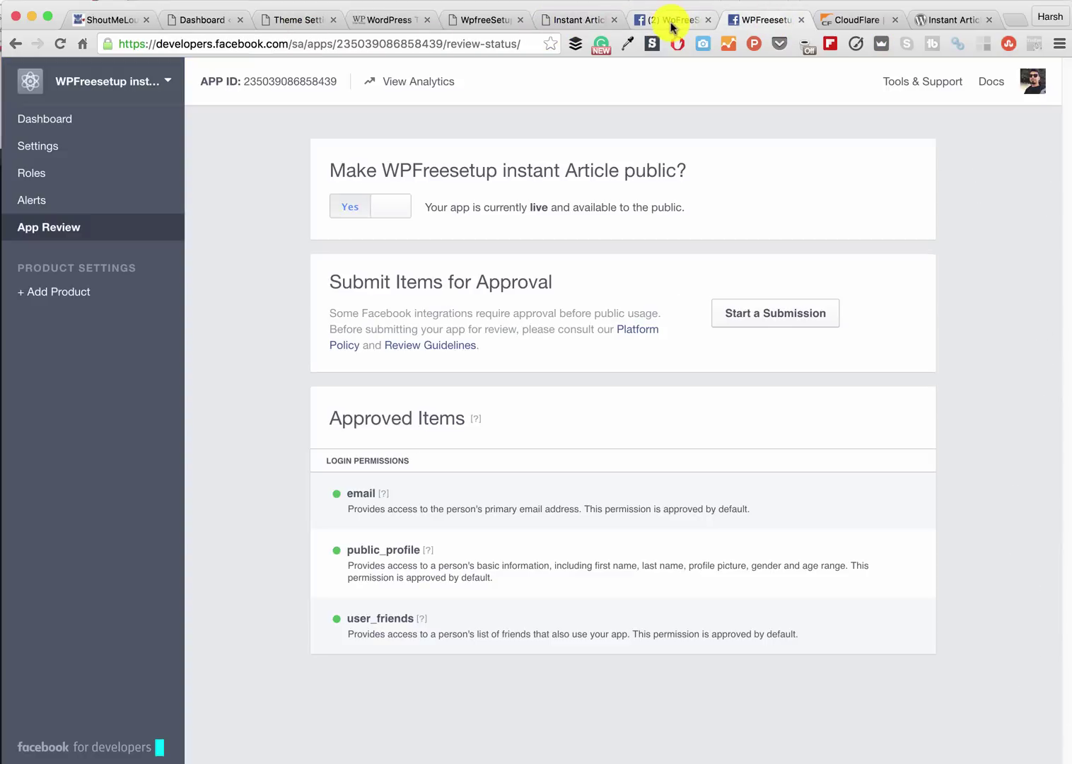
{"action": "key", "text": "ctrl+shift+Tab"}
{"action": "key", "text": "ctrl+shift+Tab"}
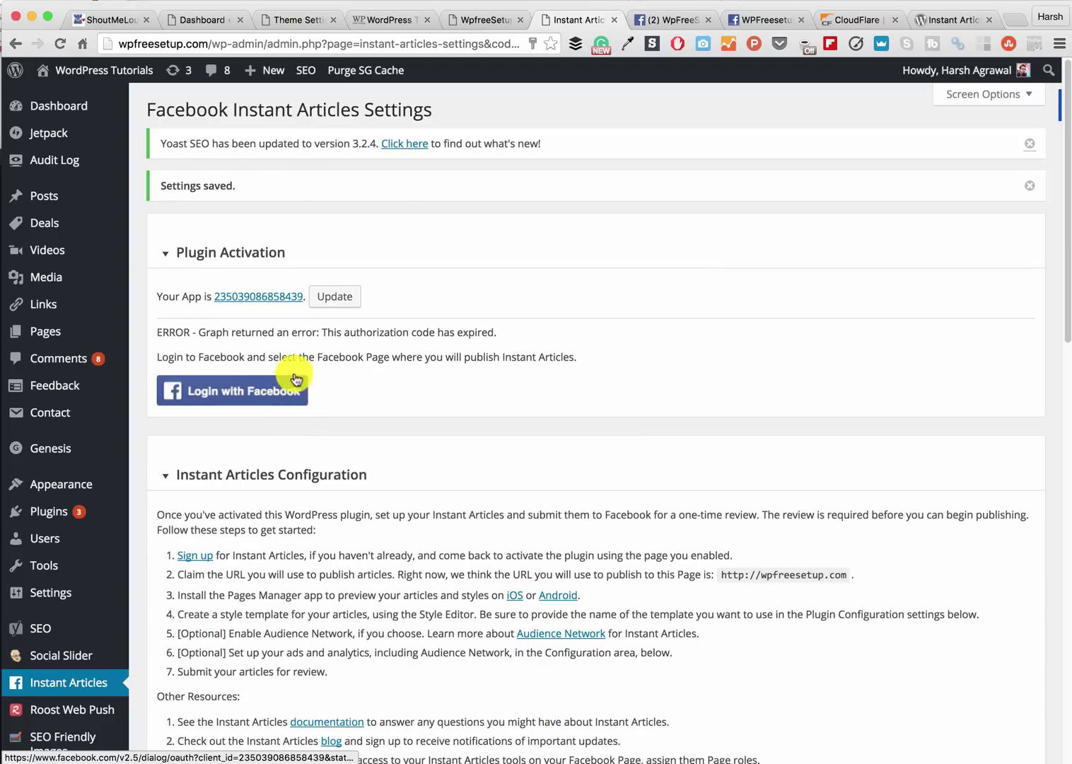
- Log in with Facebook and activate the plugin with WpFreeSetup as the publishing page
{"action": "left_click", "coordinate": [263, 399]}
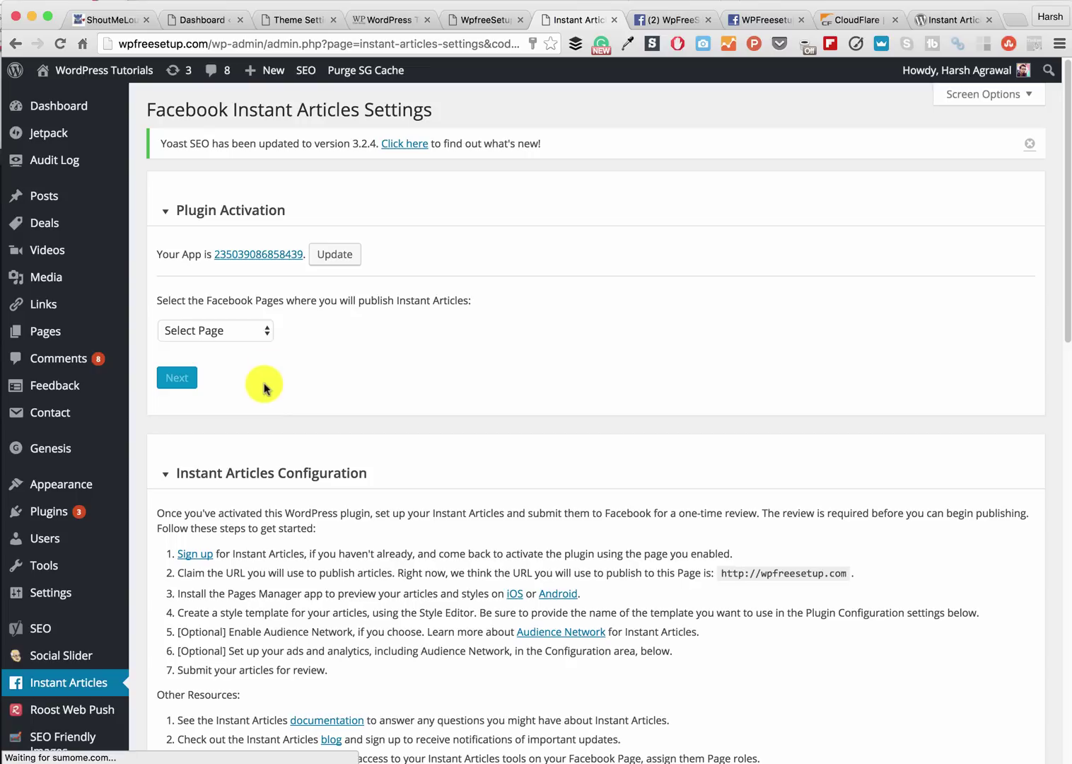
{"action": "left_click", "coordinate": [240, 335]}
{"action": "left_click", "coordinate": [228, 374]}
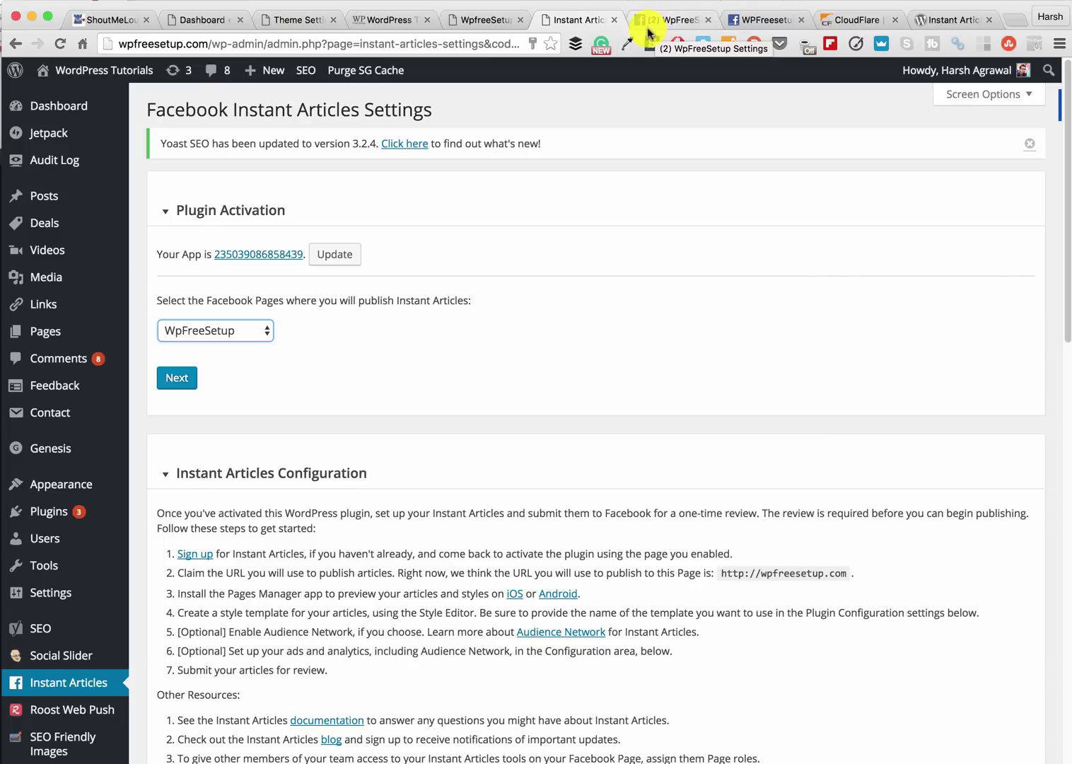
{"action": "left_click", "coordinate": [178, 376]}
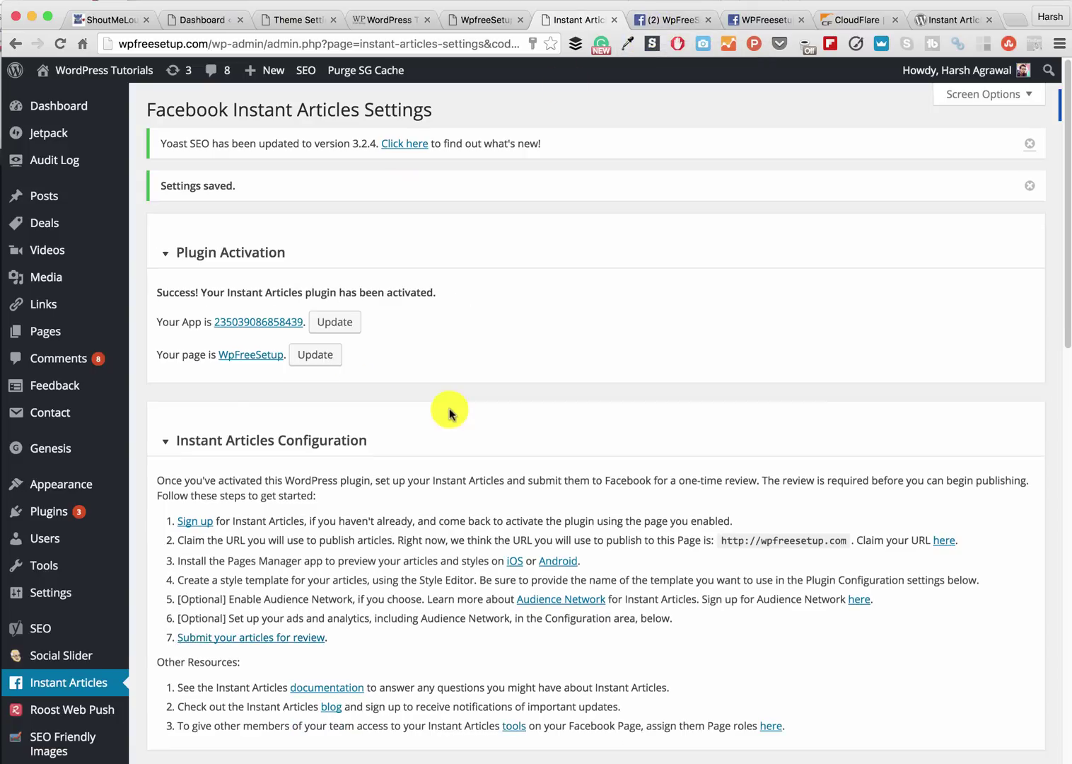
- Show Initial Setup on the Facebook page's Instant Articles settings and highlight the Create 10 Articles requirement
{"action": "scroll", "coordinate": [449, 411], "scroll_direction": "down", "scroll_amount": 10}
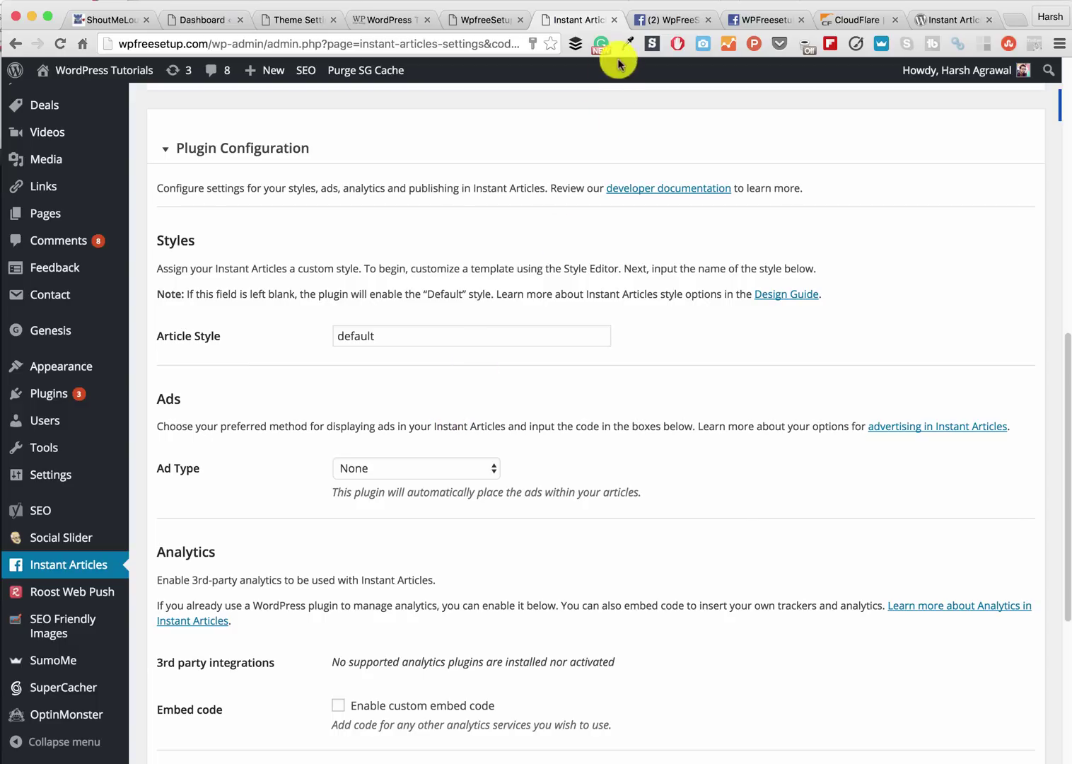
{"action": "left_click", "coordinate": [672, 20]}
{"action": "scroll", "coordinate": [526, 290], "scroll_direction": "up", "scroll_amount": 5}
{"action": "mouse_move", "coordinate": [492, 325]}
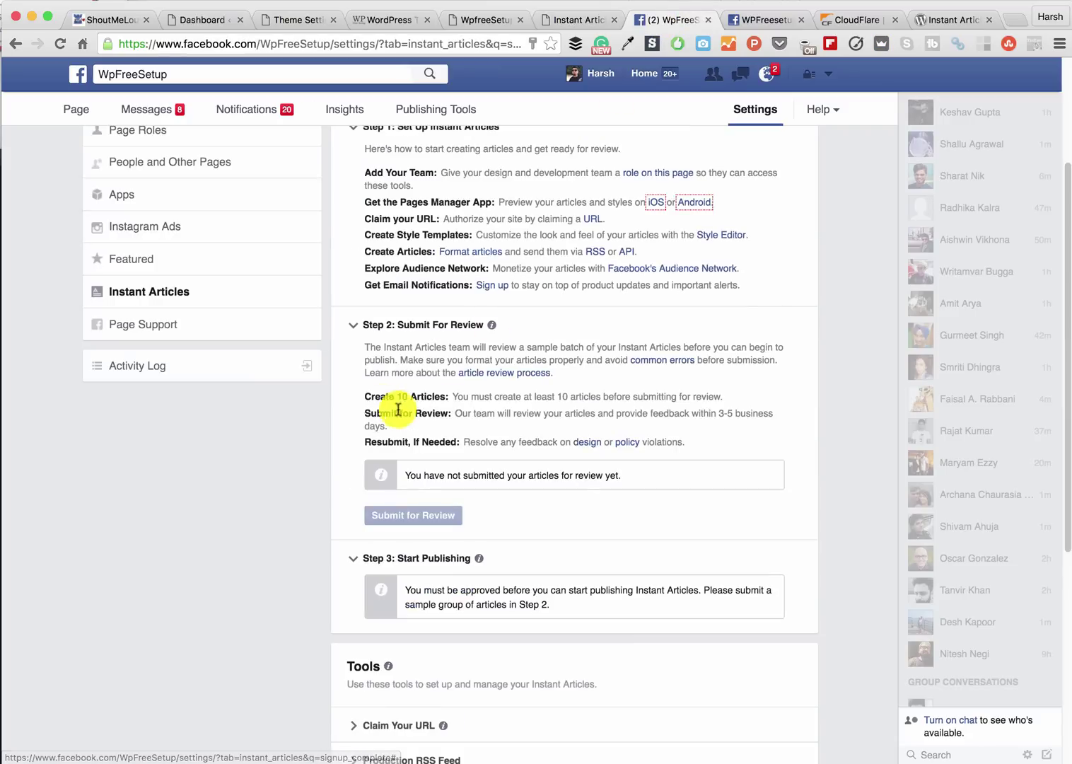
{"action": "left_click_drag", "start_coordinate": [362, 395], "coordinate": [723, 394]}
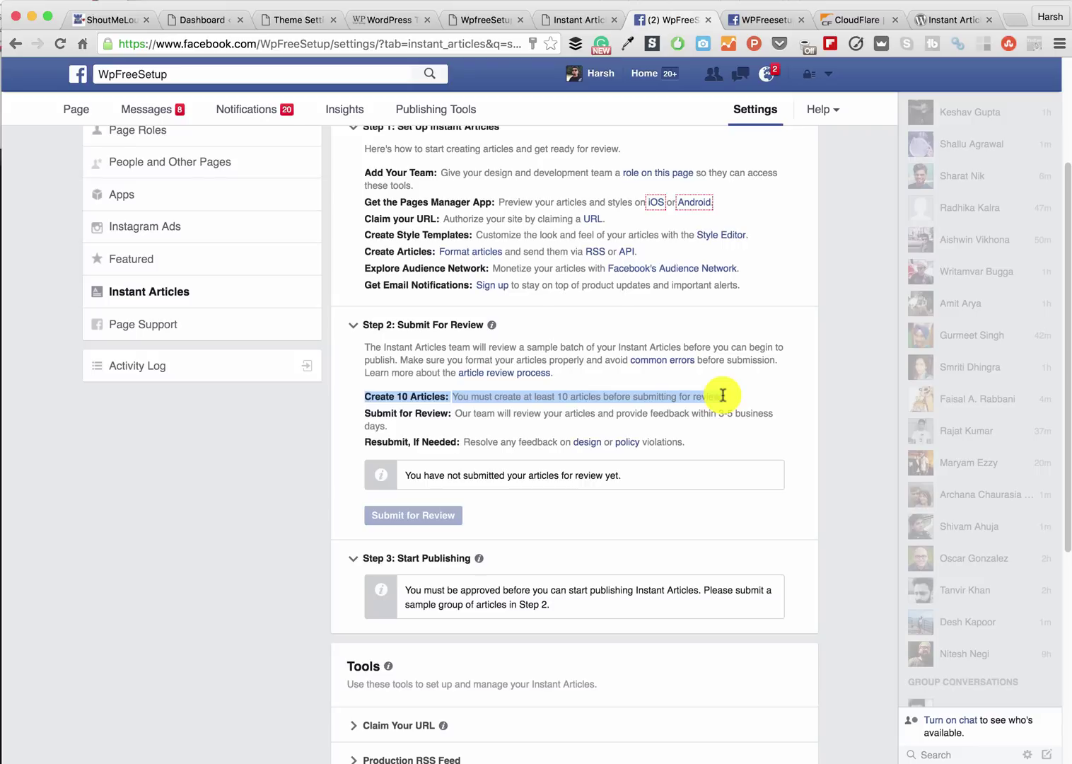
- Filter WordPress's All Posts list to show only published posts
{"action": "left_click", "coordinate": [371, 20]}
{"action": "left_click", "coordinate": [173, 26]}
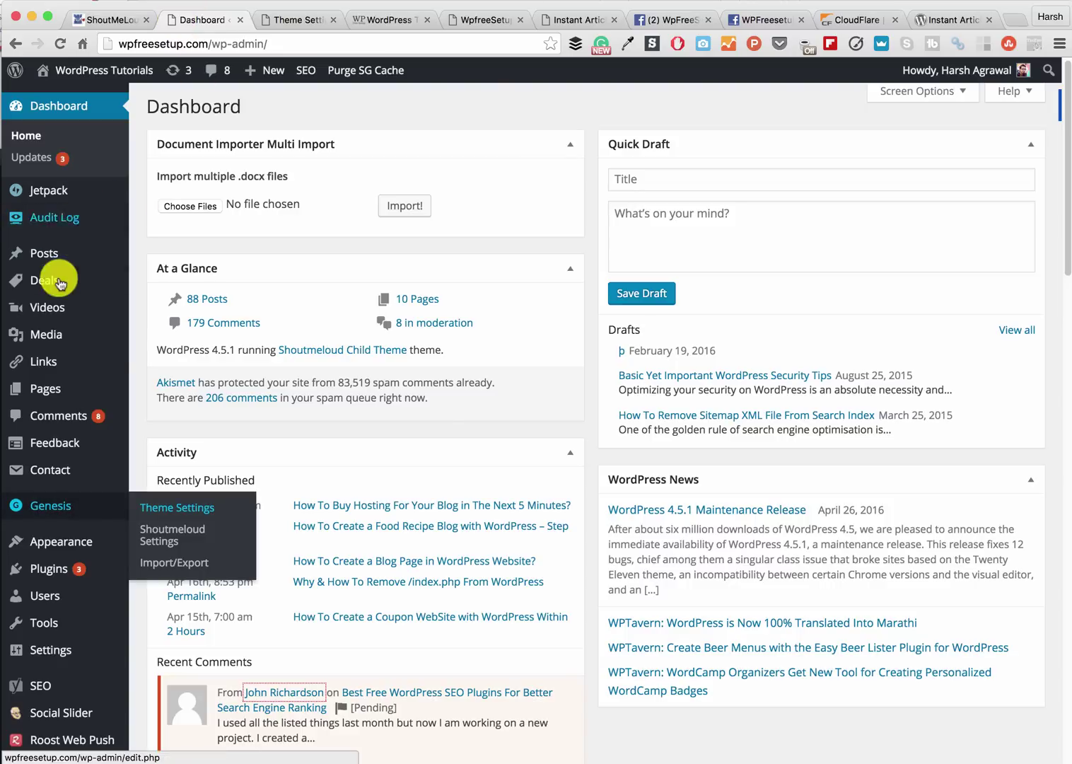
{"action": "left_click", "coordinate": [145, 260]}
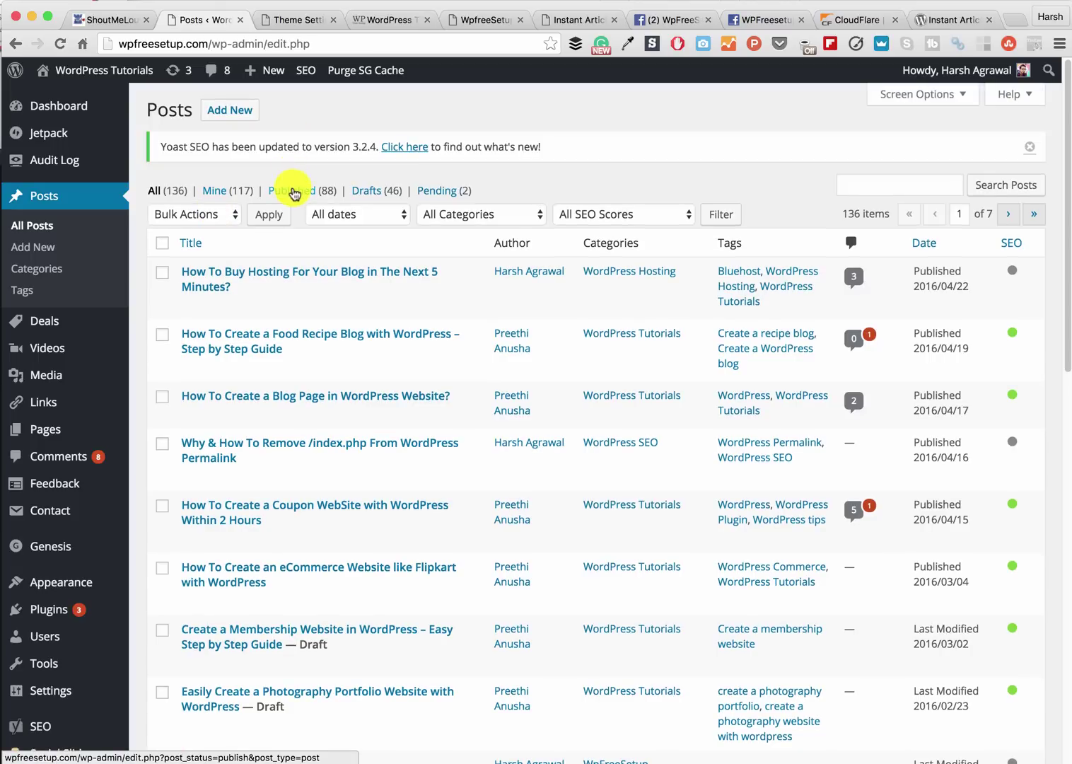
{"action": "left_click", "coordinate": [292, 194]}
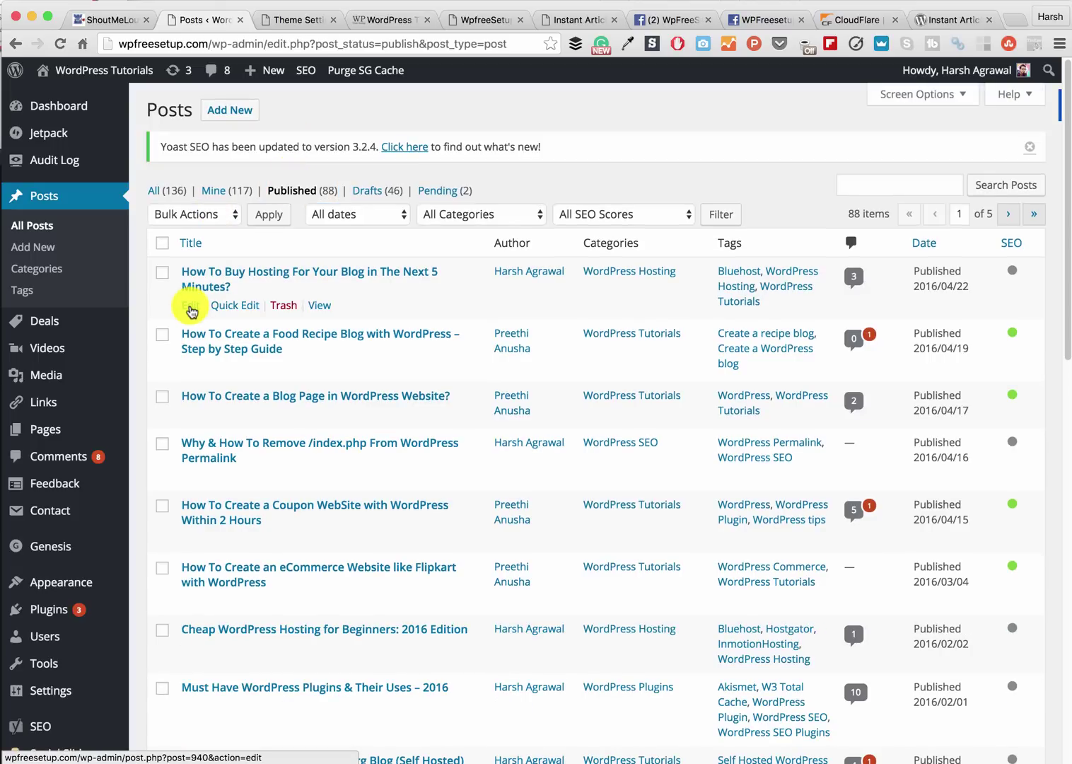
- Update the post 'How To Buy Hosting For Your Blog in The Next 5 Minutes?' and close its editor
{"action": "left_click", "coordinate": [191, 306], "text": "super"}
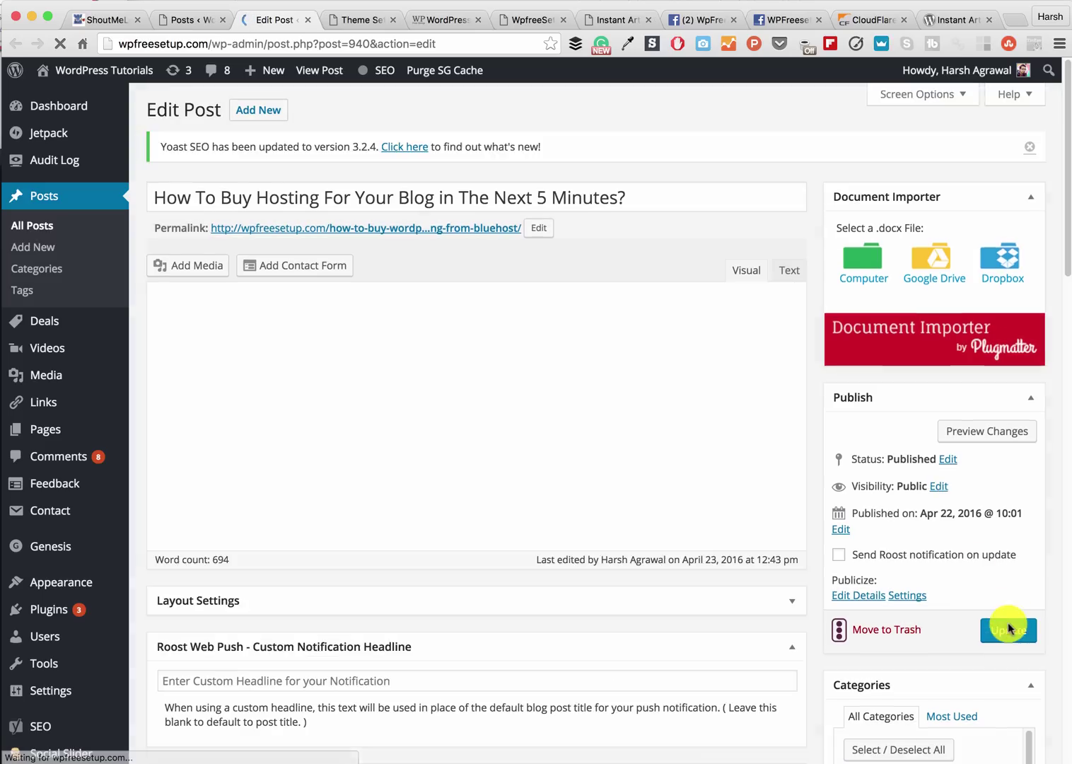
{"action": "left_click", "coordinate": [1007, 631]}
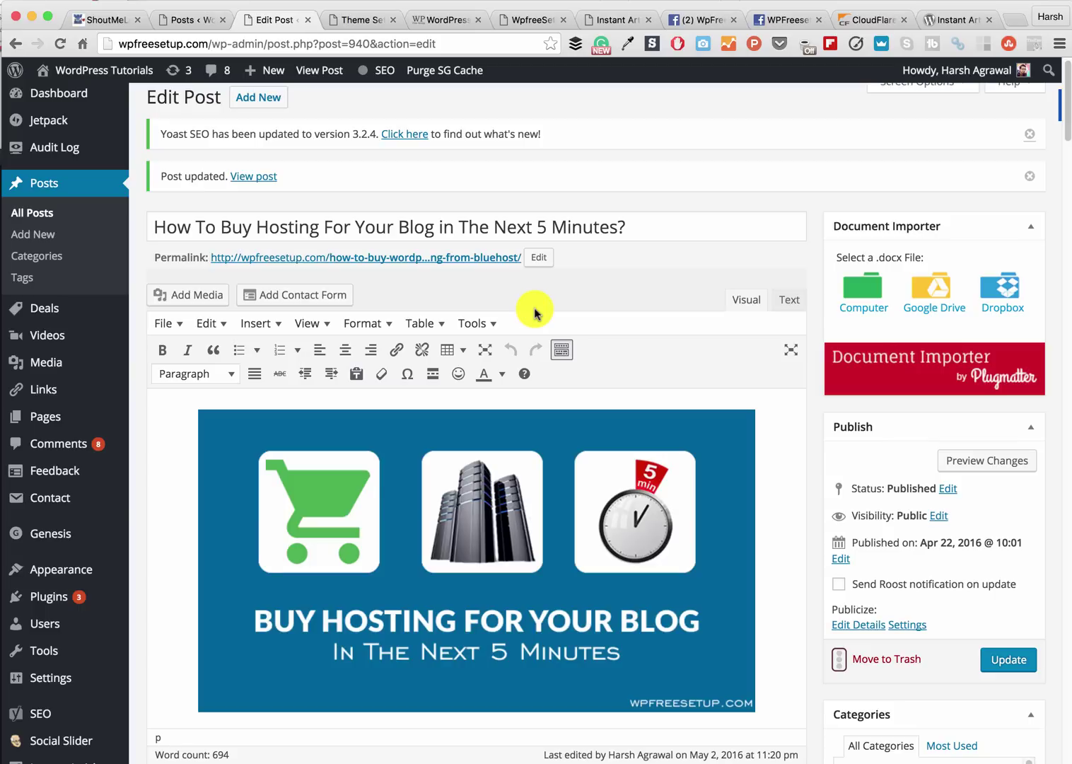
{"action": "key", "text": "super+w"}
{"action": "left_click", "coordinate": [656, 21]}
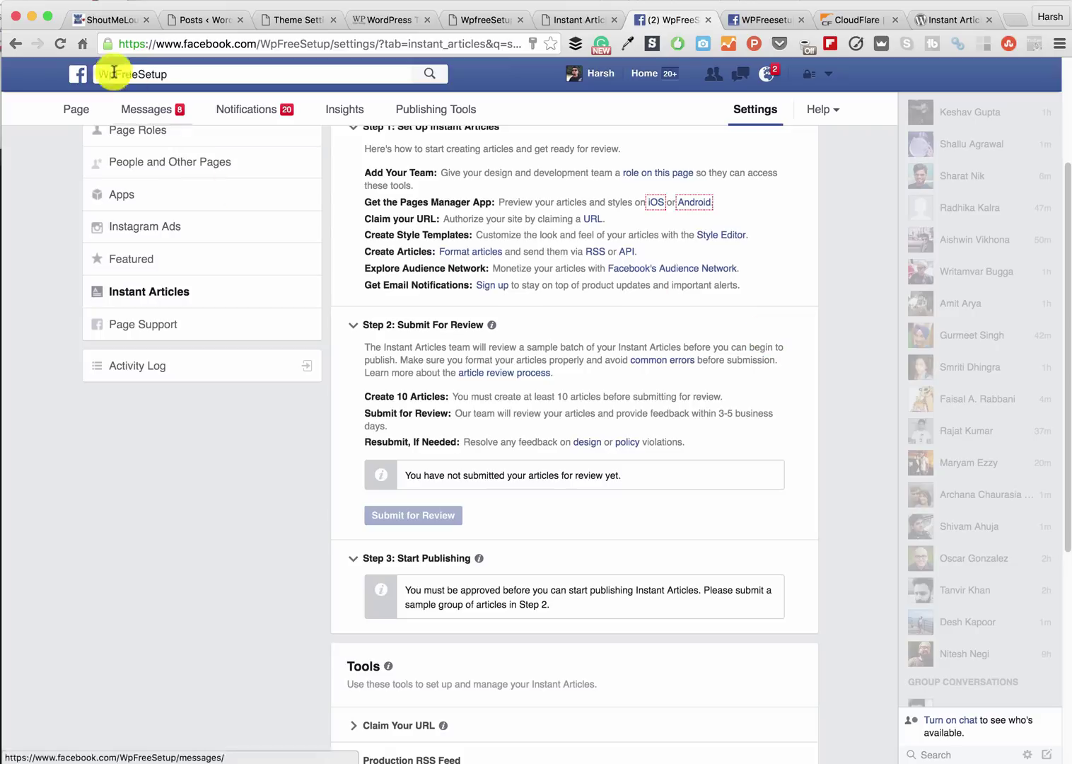
- Reload the Instant Articles settings and submit the WpFreeSetup articles for review, acknowledging the confirmation
{"action": "left_click", "coordinate": [61, 45]}
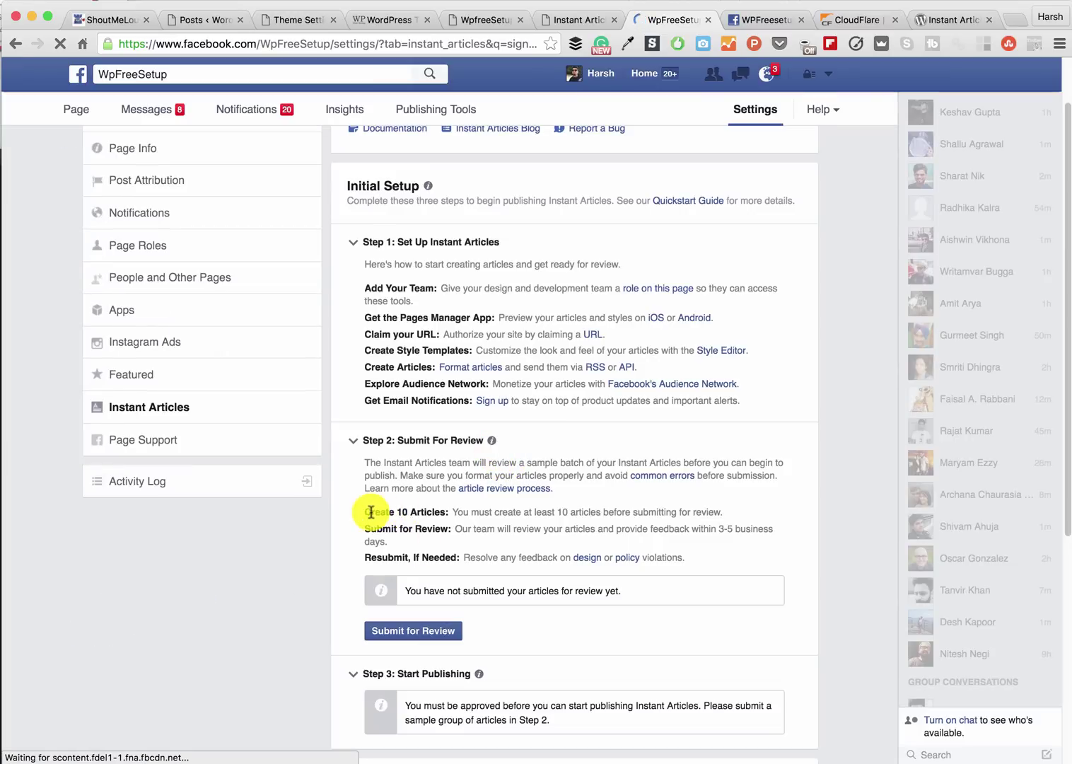
{"action": "left_click_drag", "start_coordinate": [365, 511], "coordinate": [443, 511]}
{"action": "left_click", "coordinate": [421, 627]}
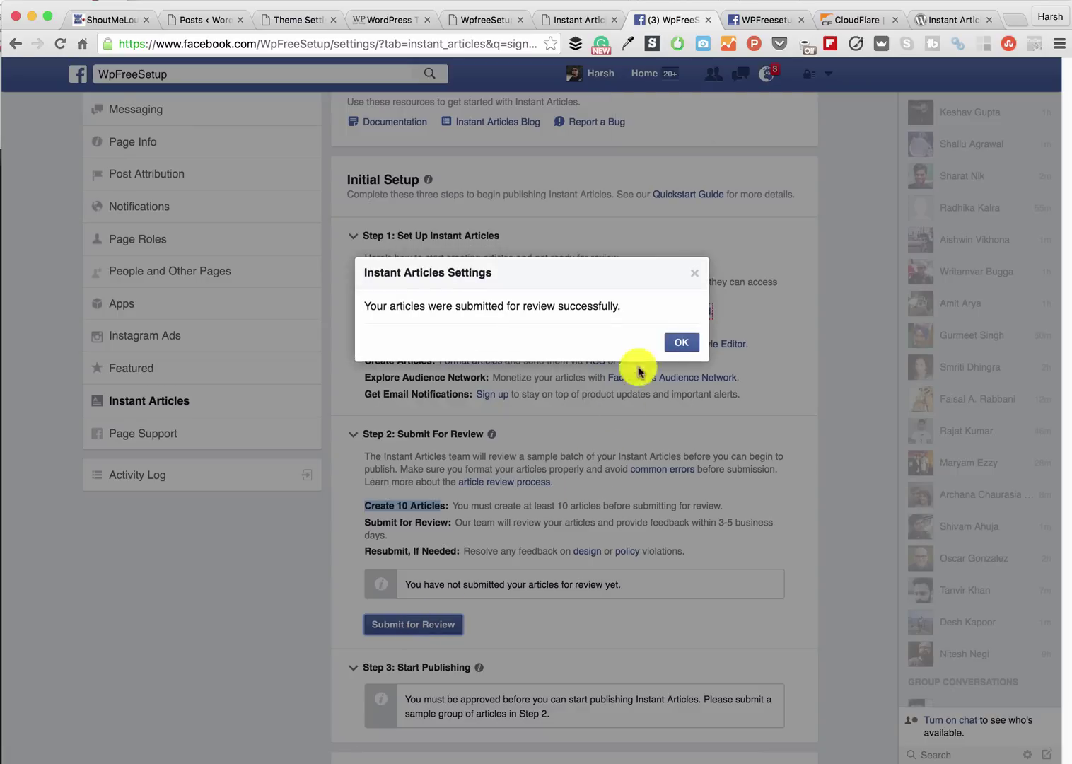
{"action": "left_click", "coordinate": [681, 344]}
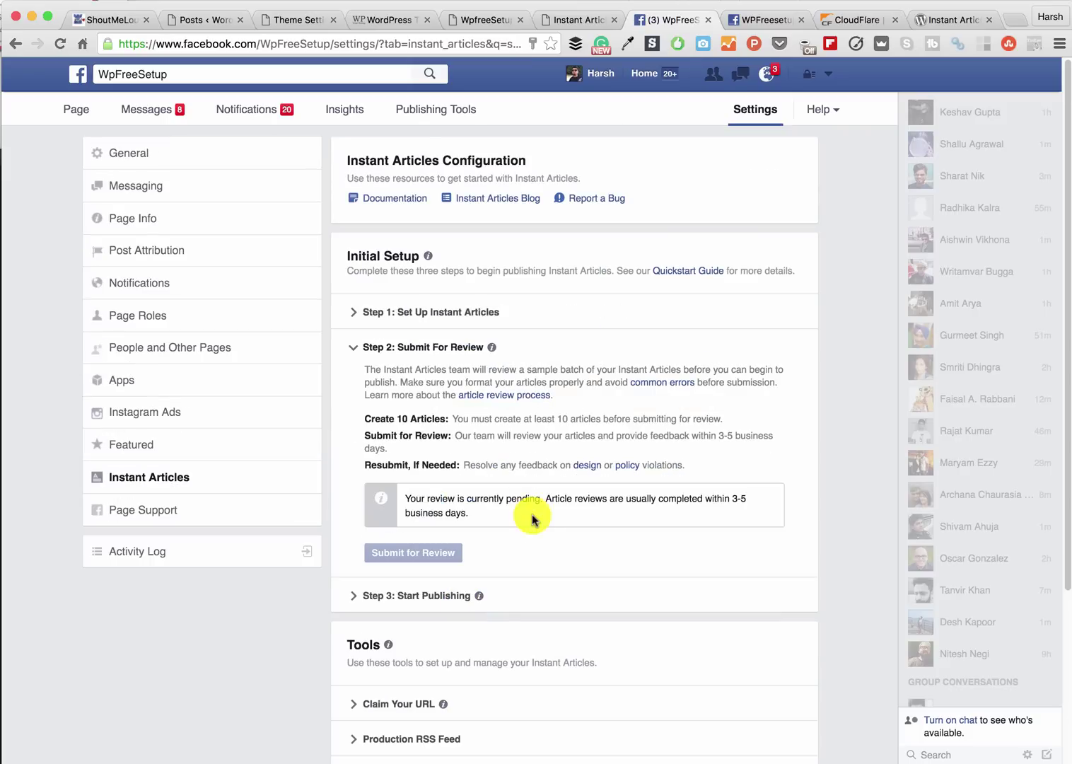
{"action": "left_click_drag", "start_coordinate": [541, 498], "coordinate": [650, 523]}
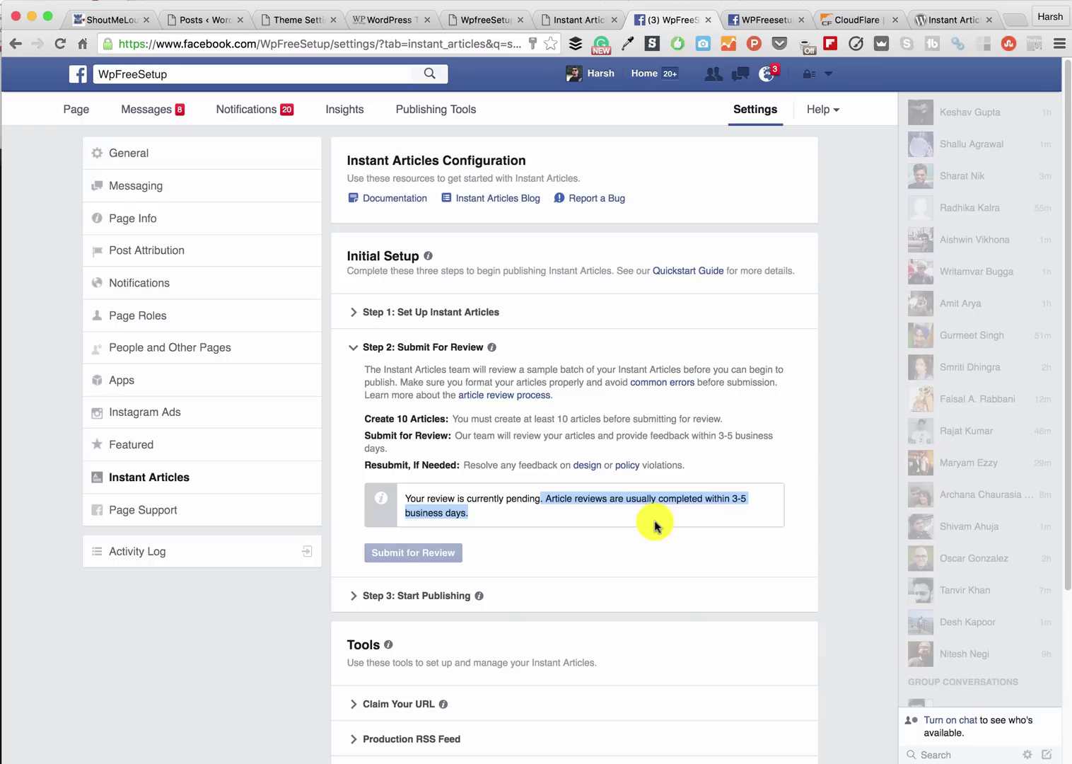
{"action": "scroll", "coordinate": [571, 470], "scroll_direction": "down", "scroll_amount": 3}
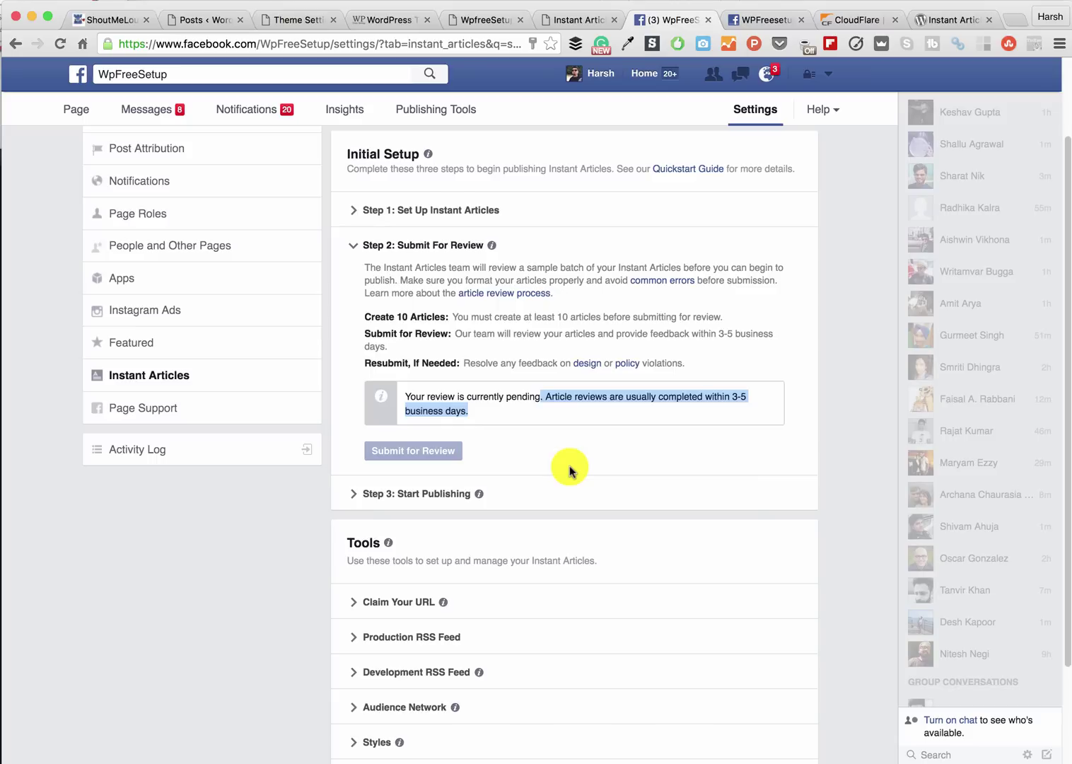
- Expand the Audience Network tool under Tools and dismiss the chat message notification
{"action": "scroll", "coordinate": [571, 470], "scroll_direction": "down", "scroll_amount": 2}
{"action": "left_click", "coordinate": [424, 640]}
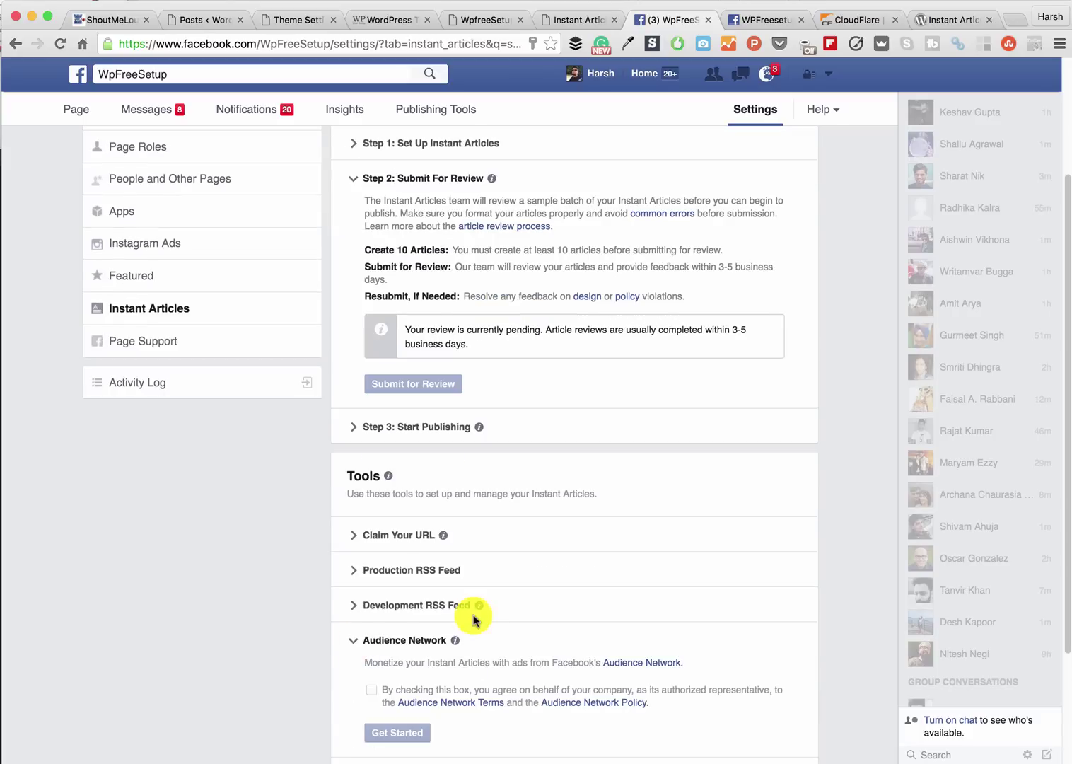
{"action": "scroll", "coordinate": [471, 616], "scroll_direction": "down", "scroll_amount": 1}
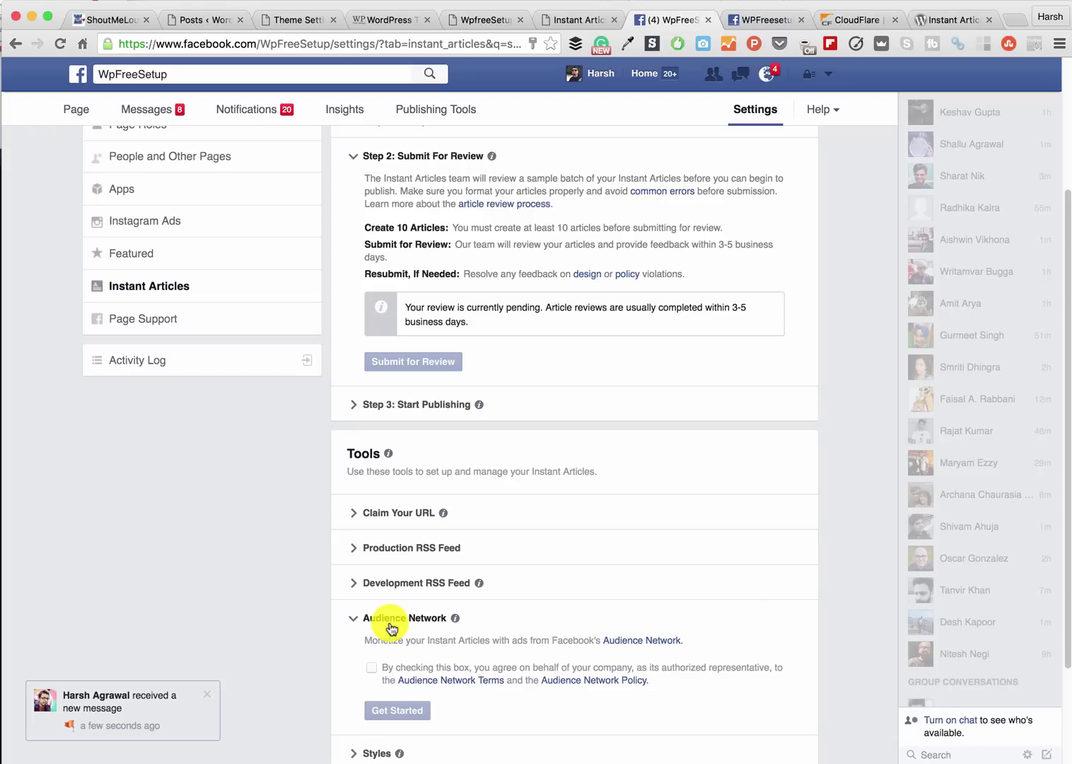
{"action": "left_click", "coordinate": [207, 694]}
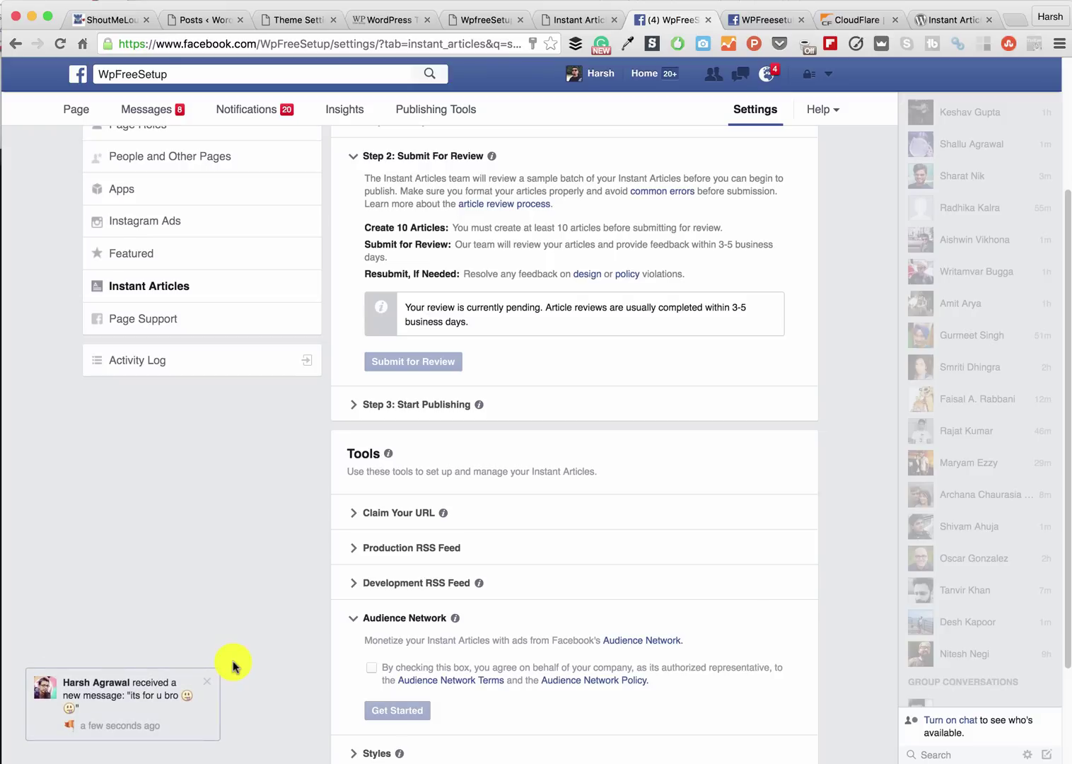
{"action": "left_click", "coordinate": [207, 680]}
{"action": "scroll", "coordinate": [451, 602], "scroll_direction": "down", "scroll_amount": 3}
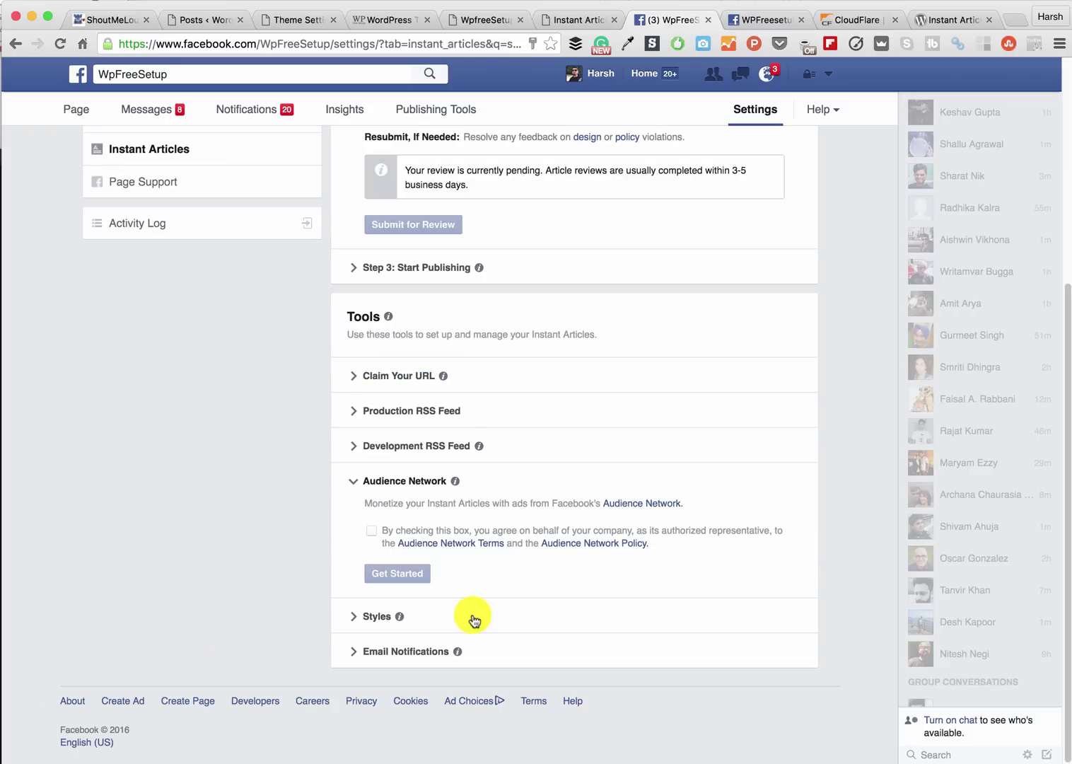